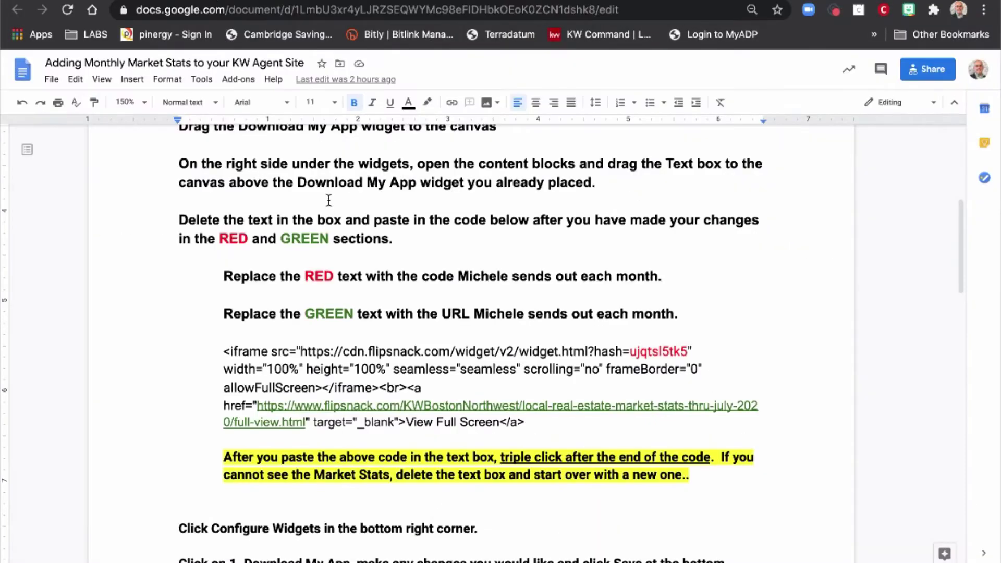
Read through the instructions for adding the monthly market stats report to the KW Agent Site.
scroll(640, 252, up, 5)
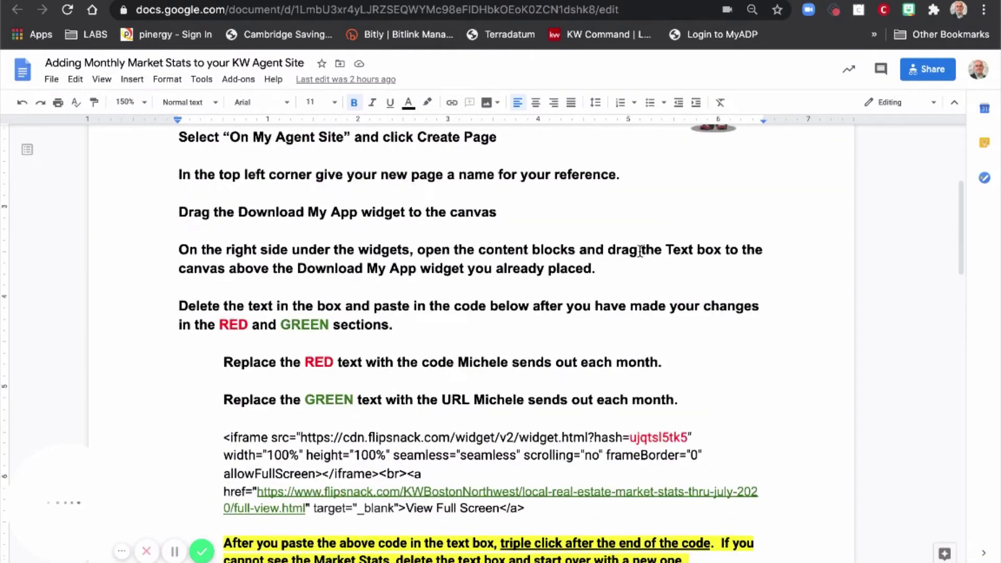
scroll(640, 252, up, 2)
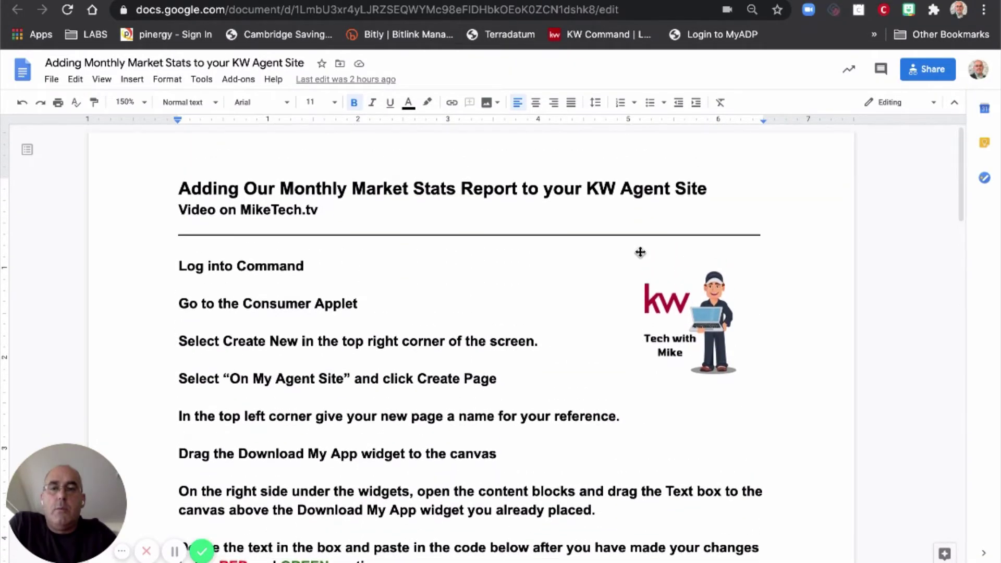
scroll(640, 252, down, 4)
scroll(640, 252, down, 6)
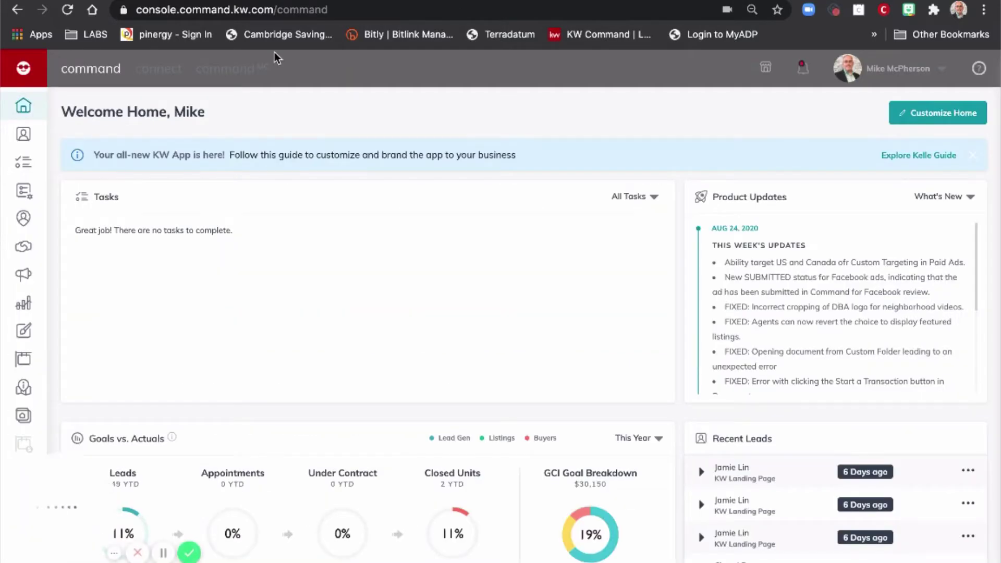
In KW Command's Consumer applet, create a new page of the type On My Agent Site.
click(24, 417)
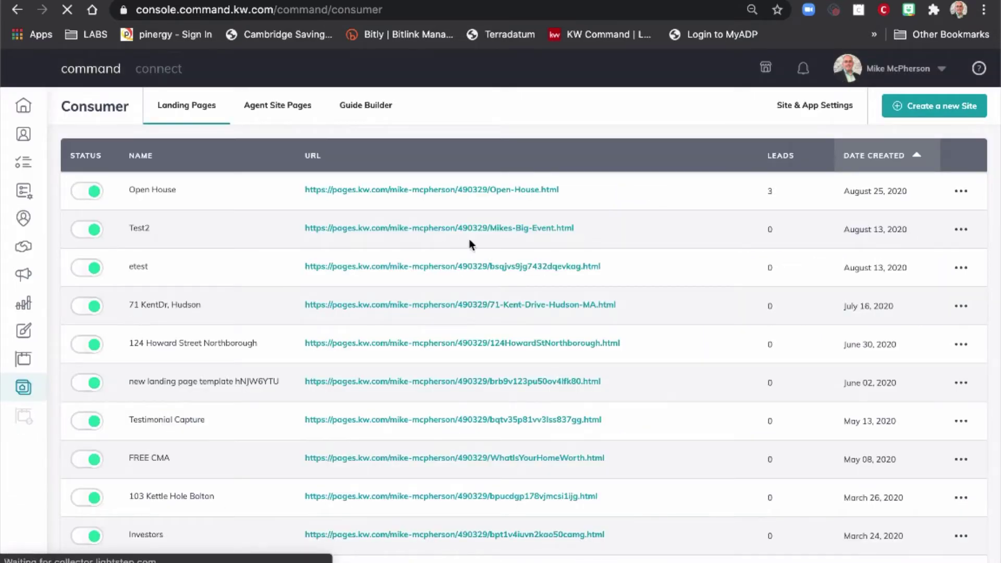
click(922, 109)
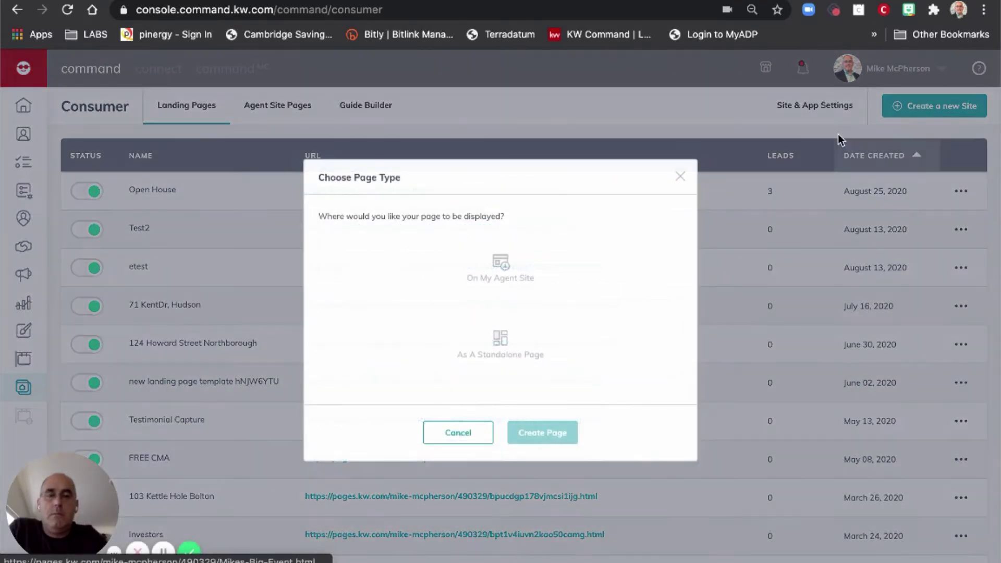
click(505, 266)
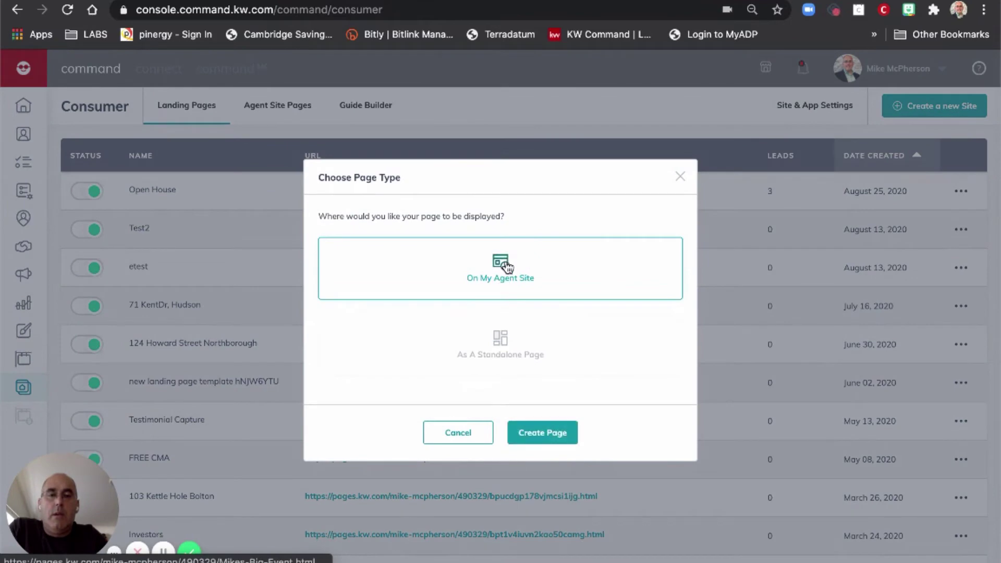
click(536, 438)
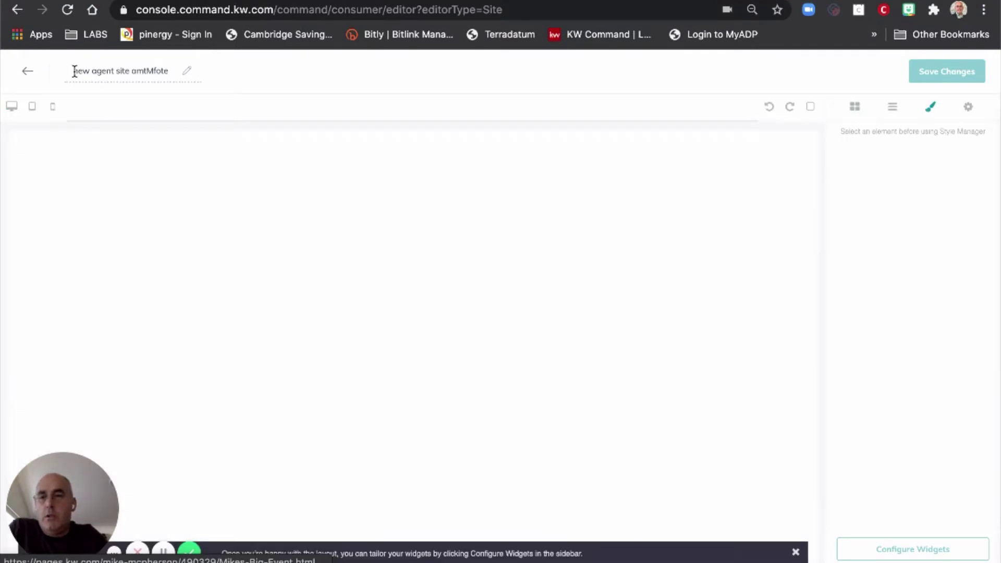
Name the new page "Market Stats - July 2020 b".
drag(73, 70, 187, 74)
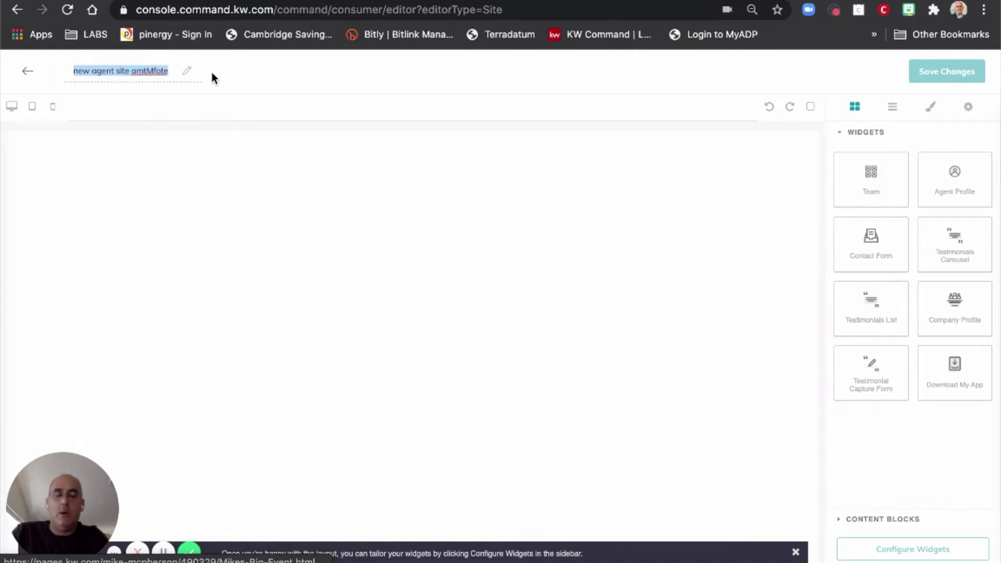
text(Market)
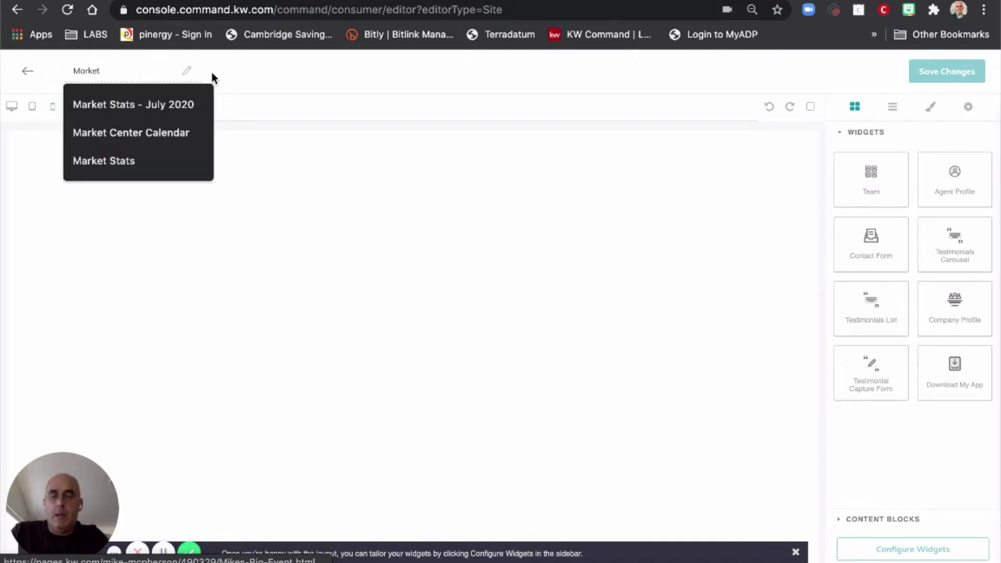
click(134, 104)
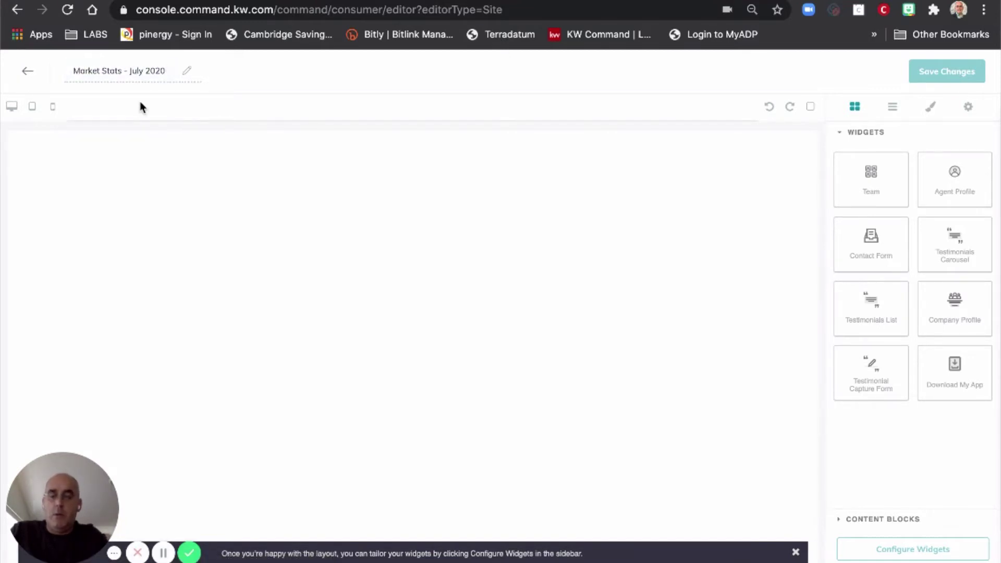
text(b)
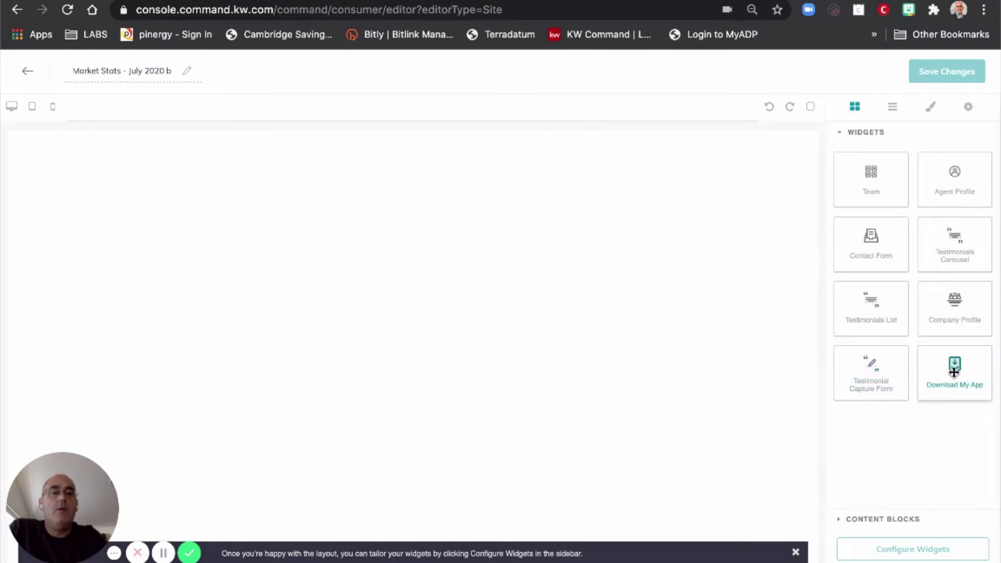
Place the Download My App widget on the canvas and add a Text content block above it.
drag(890, 361, 655, 350)
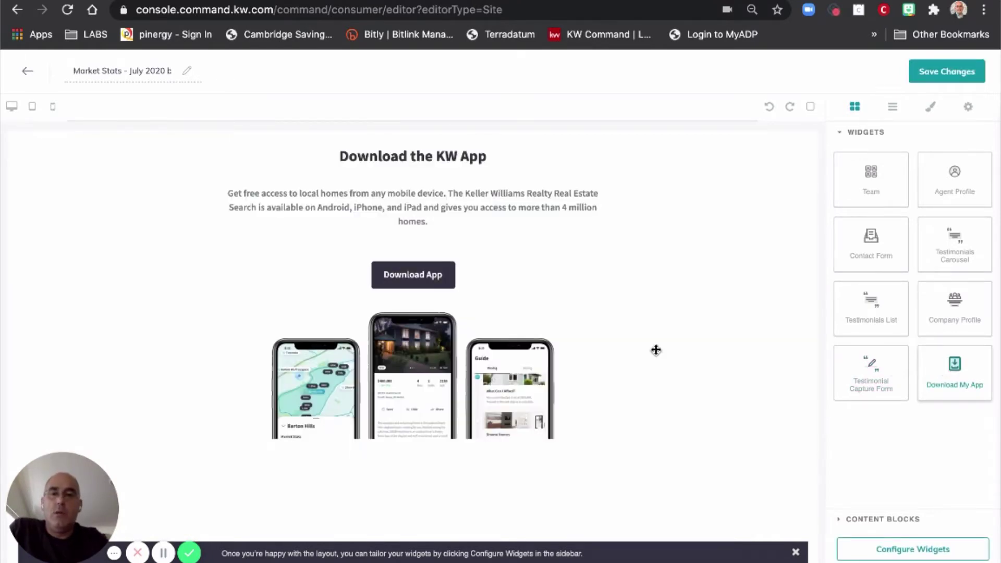
click(839, 521)
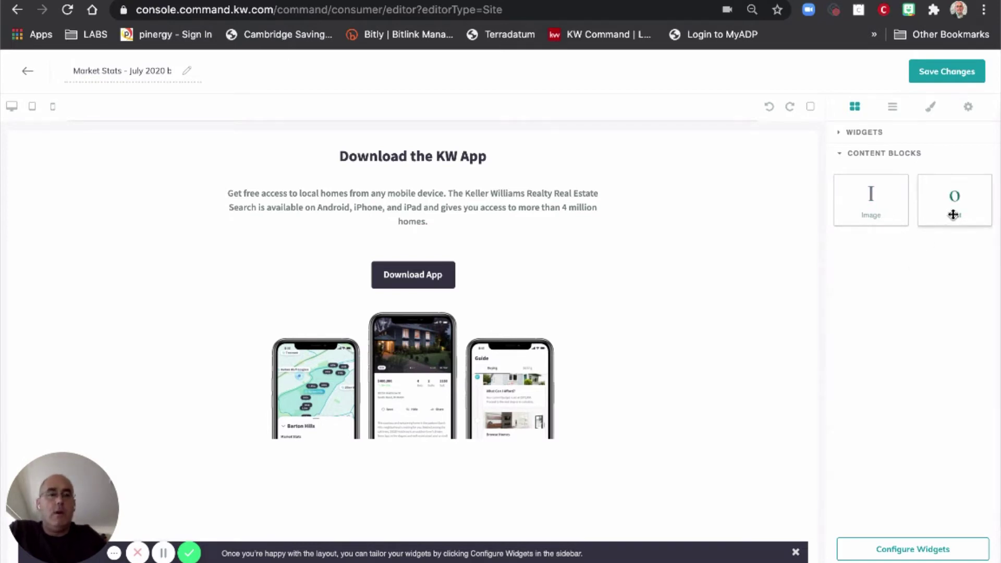
drag(952, 214, 772, 166)
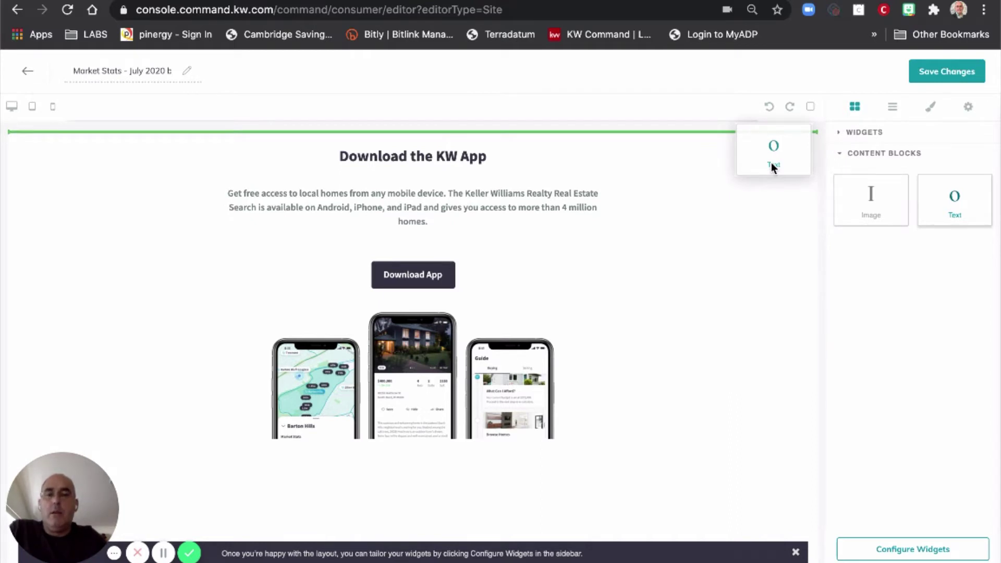
drag(772, 164, 771, 163)
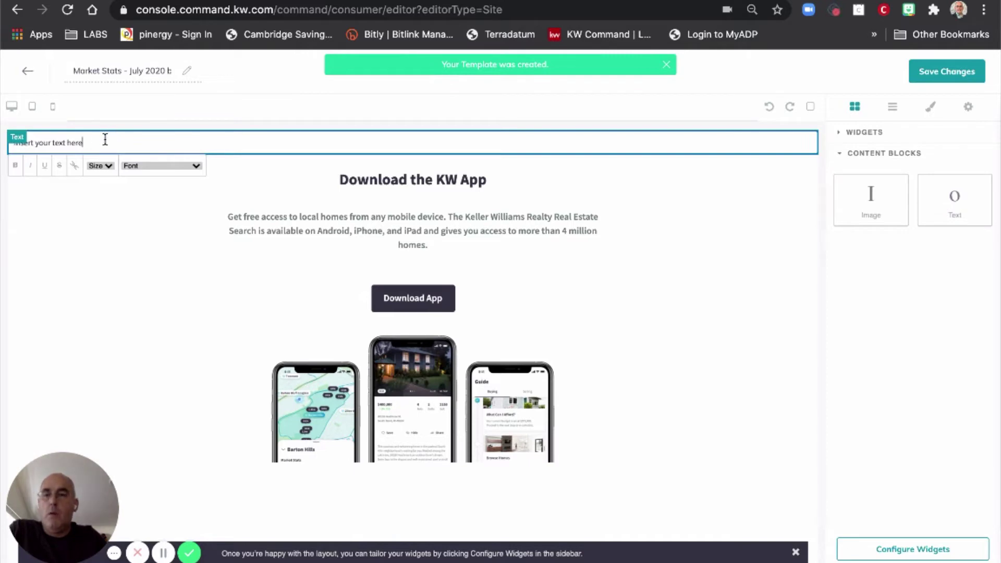
Clear the text block's placeholder text and copy the complete Flipsnack iframe code from the Google Docs instructions.
drag(105, 139, 2, 145)
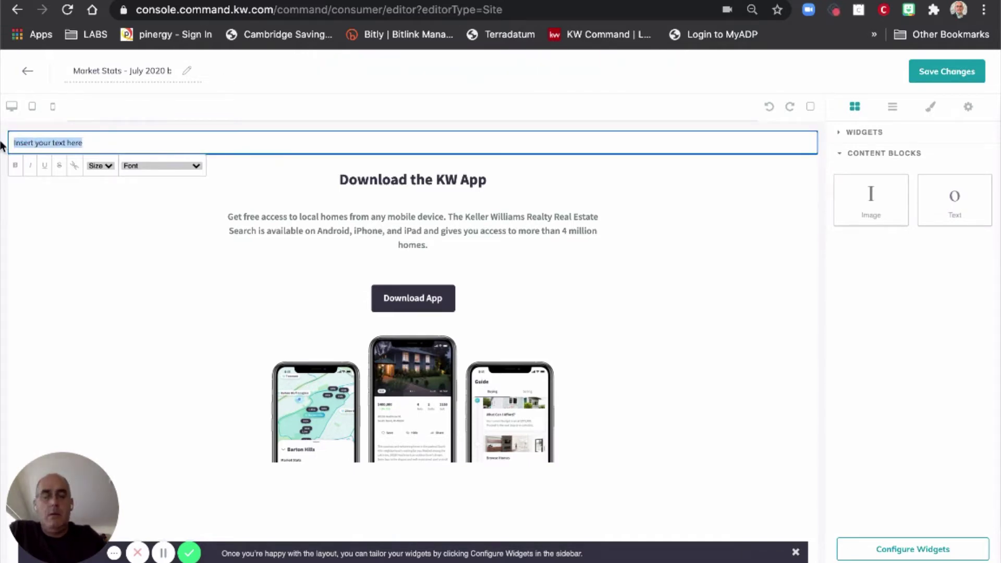
key(BackSpace)
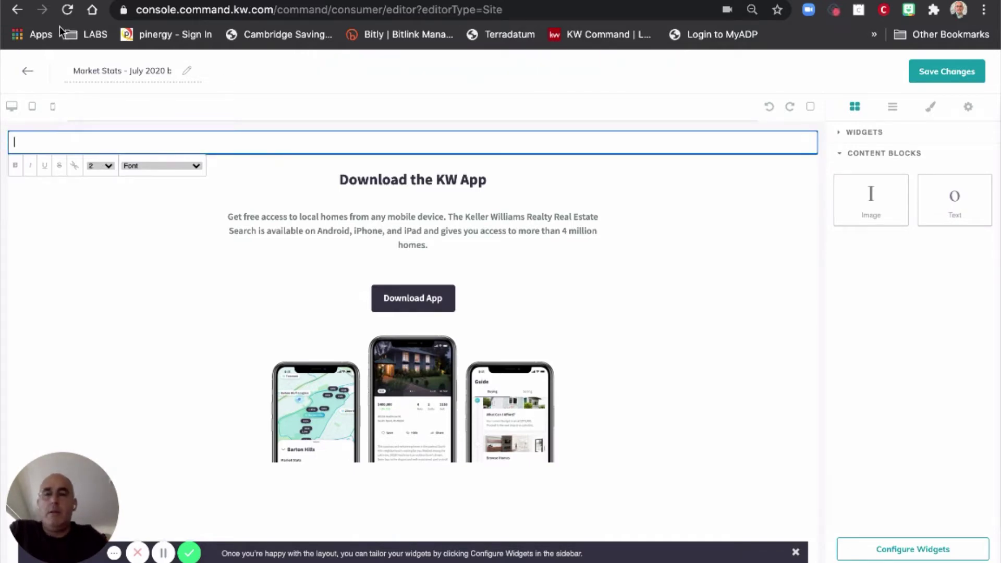
key(ctrl+Tab)
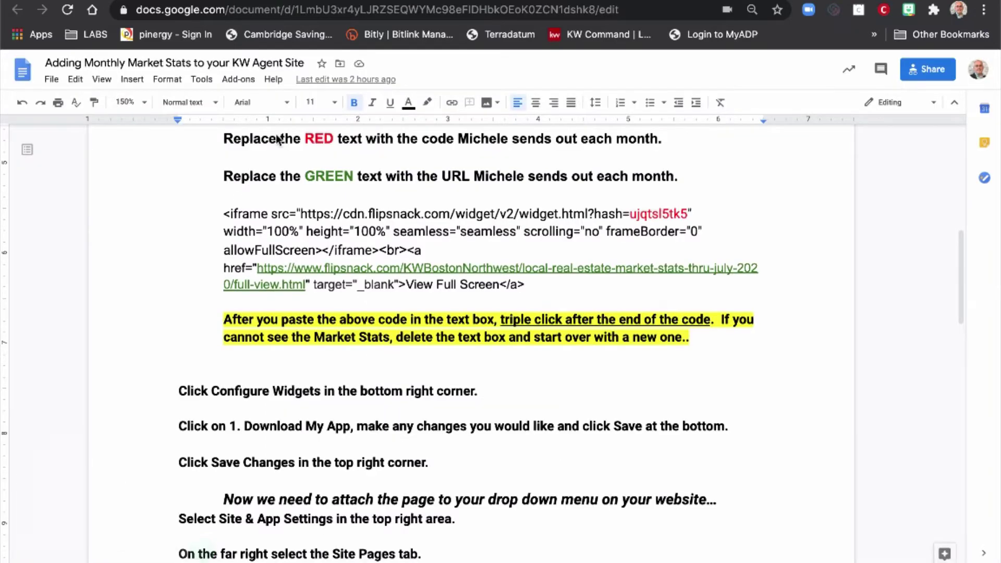
drag(224, 214, 524, 284)
right_click(505, 233)
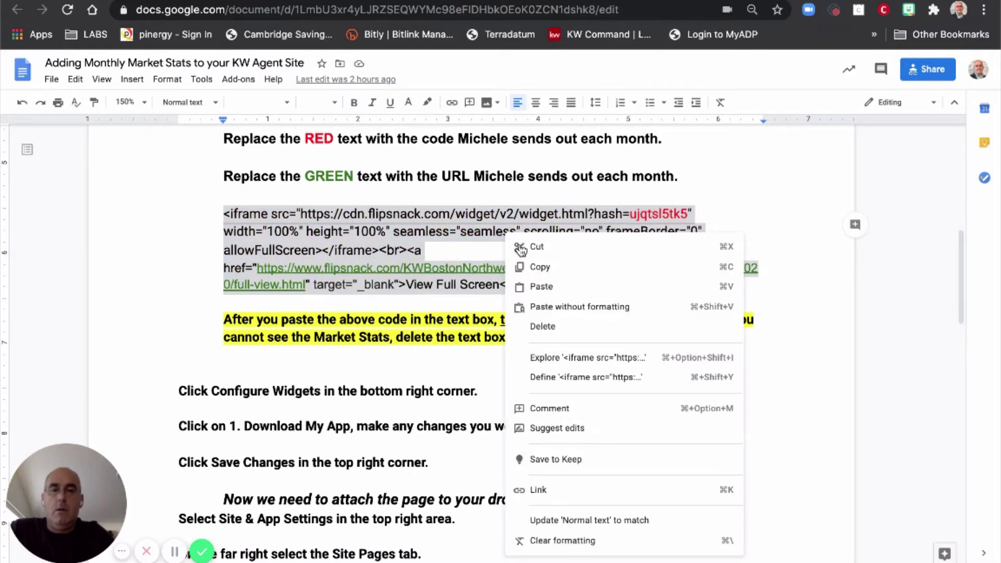
click(537, 263)
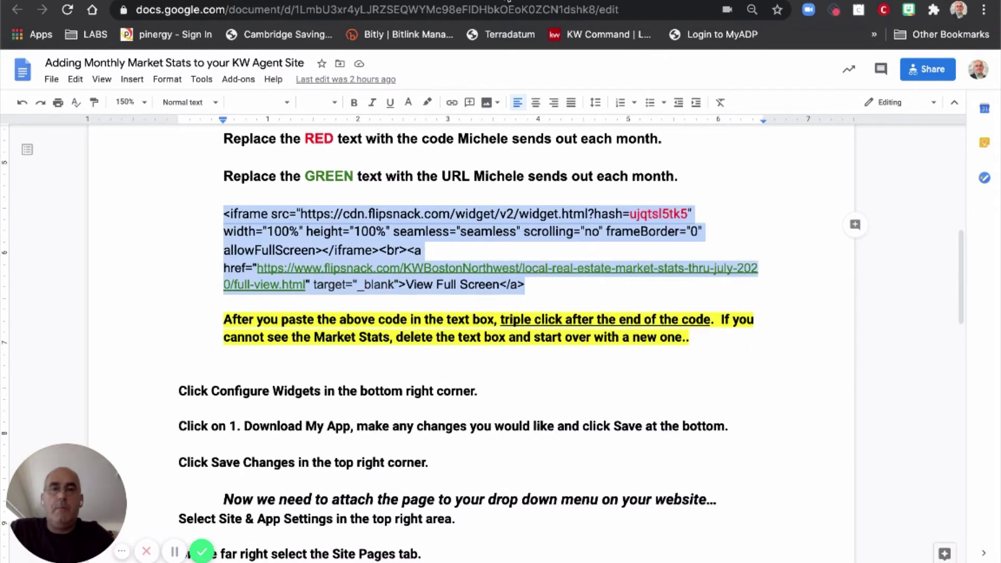
Return to the KW Command page editor, paste the iframe code into the empty text block and render it as the embedded report.
click(508, 0)
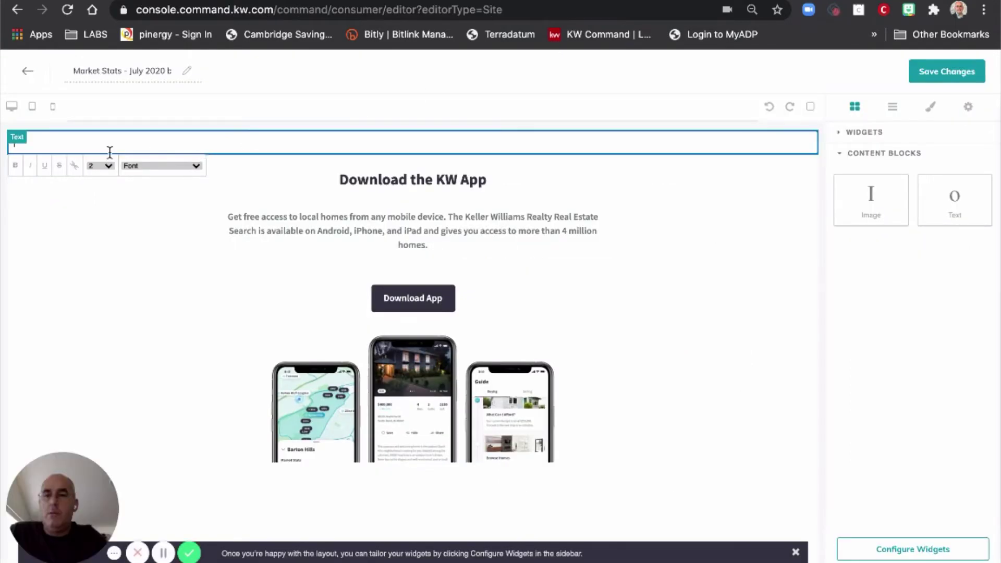
right_click(70, 144)
click(118, 261)
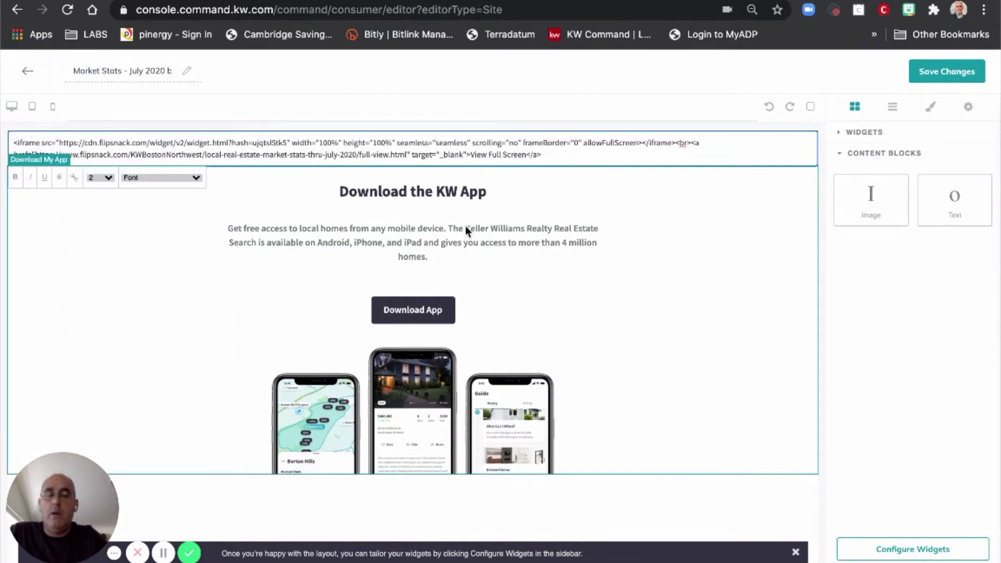
double_click(556, 156)
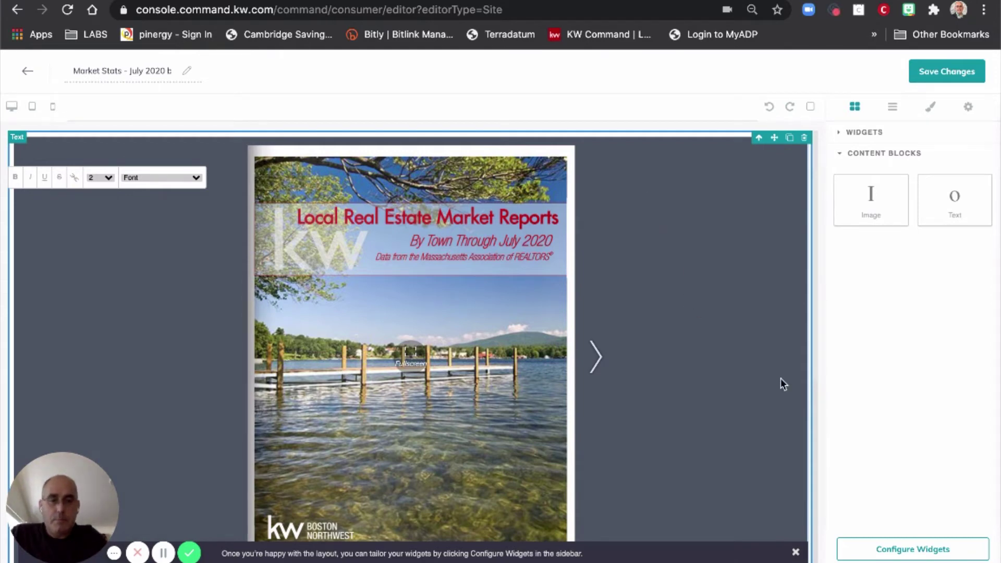
Open the Download My App widget's configuration and change its headline to "Download Our Mobile App".
click(922, 554)
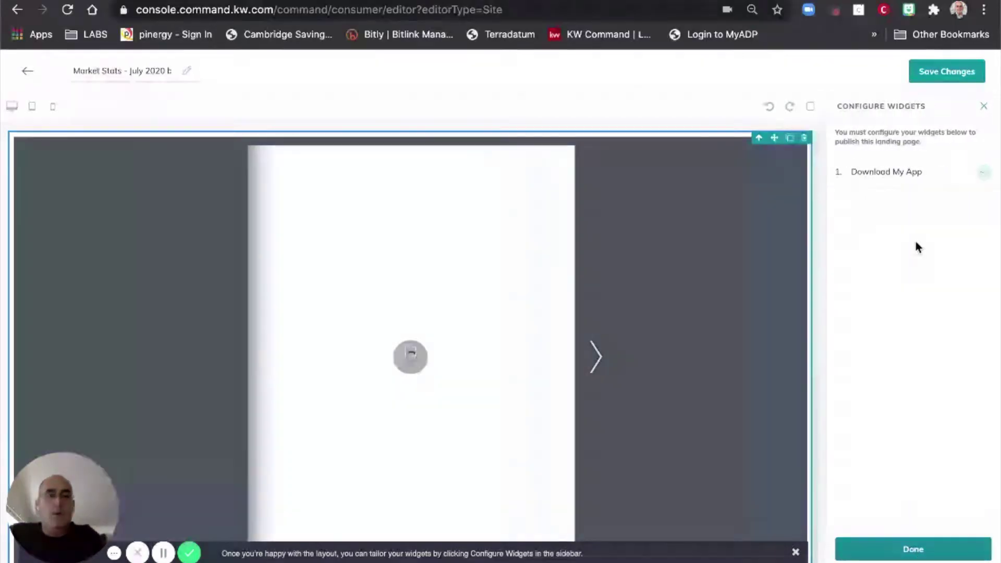
click(875, 172)
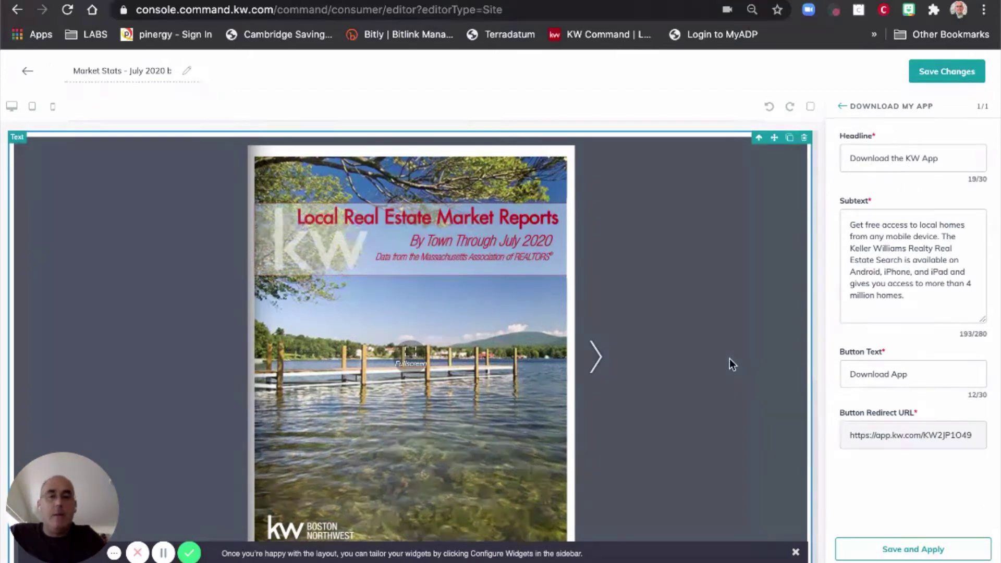
scroll(729, 358, down, 6)
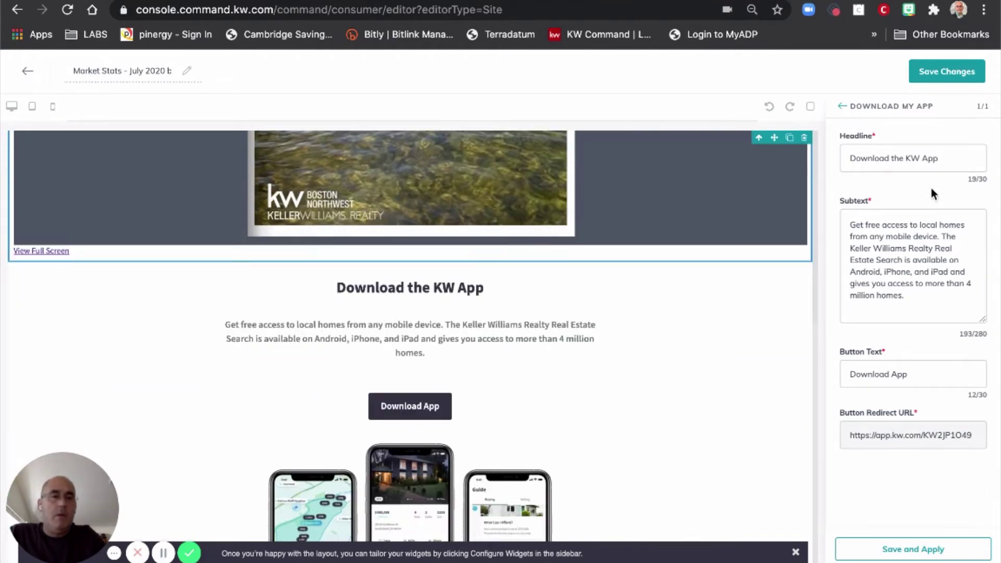
double_click(896, 159)
text(Ou)
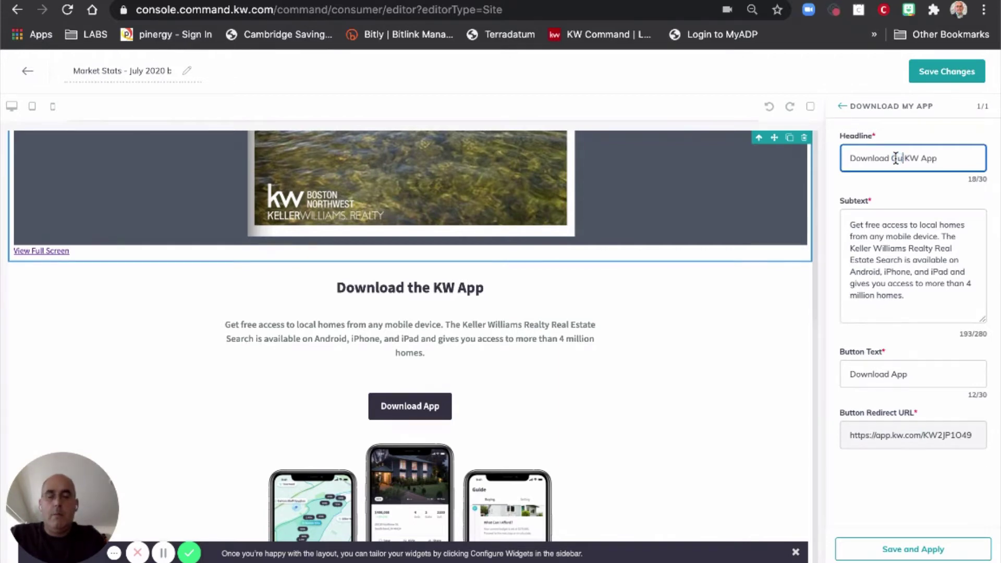
text(r Mob)
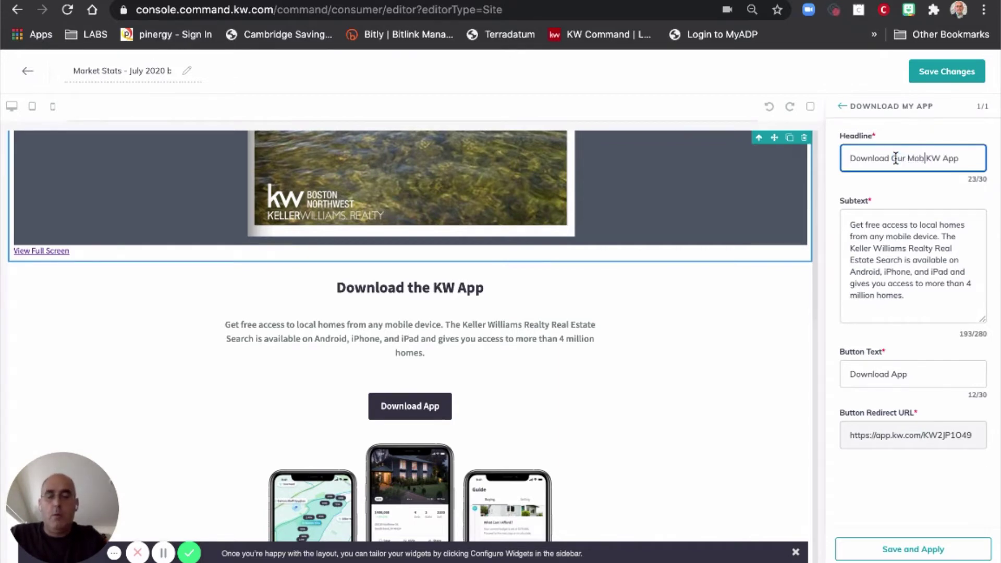
text(ile)
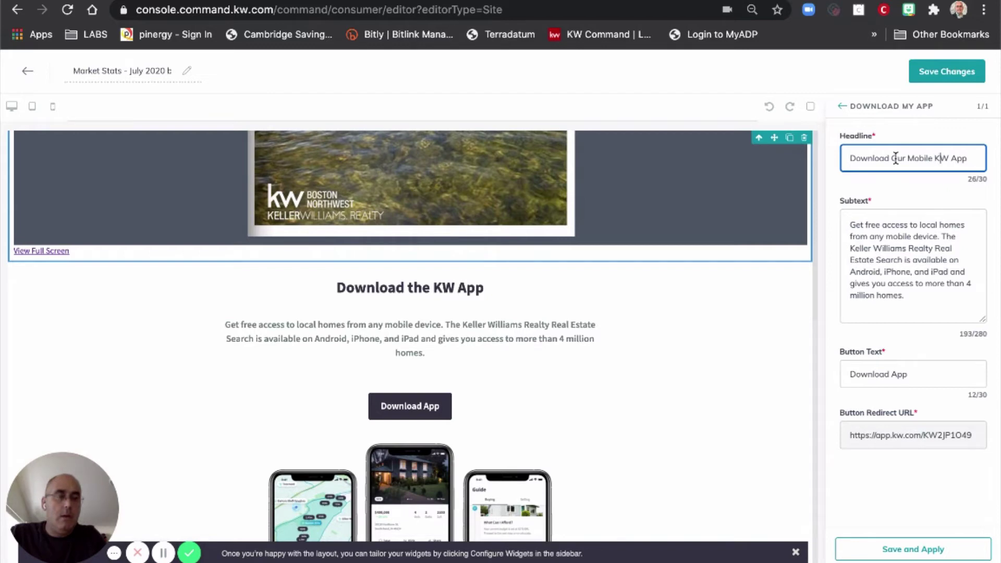
key(Right)
key(BackSpace)
key(BackSpace)
key(BackSpace)
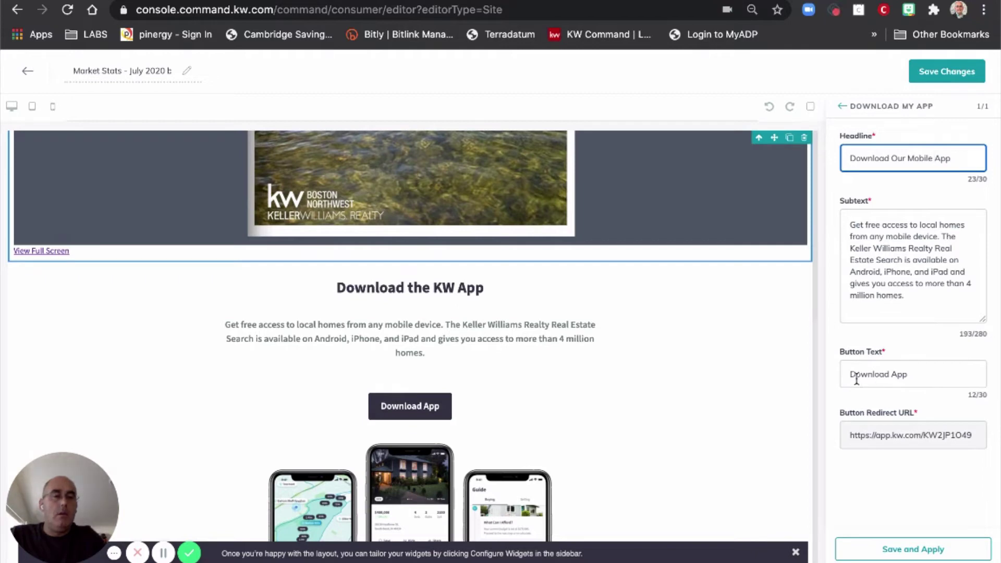
Set the widget's button text to "Download Our FREE App", save and apply the configuration, and review the page.
click(891, 375)
text(Our )
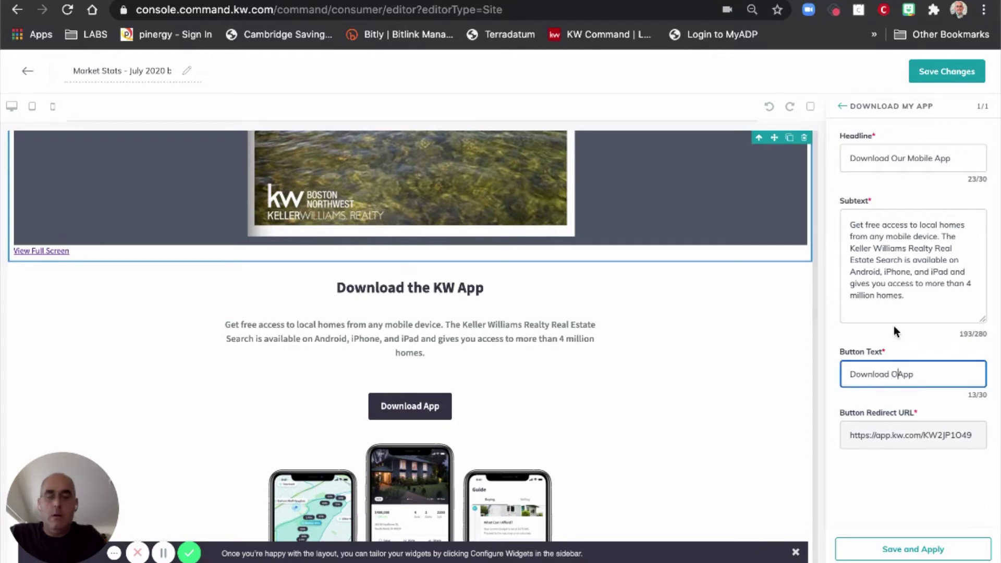
text(FREE)
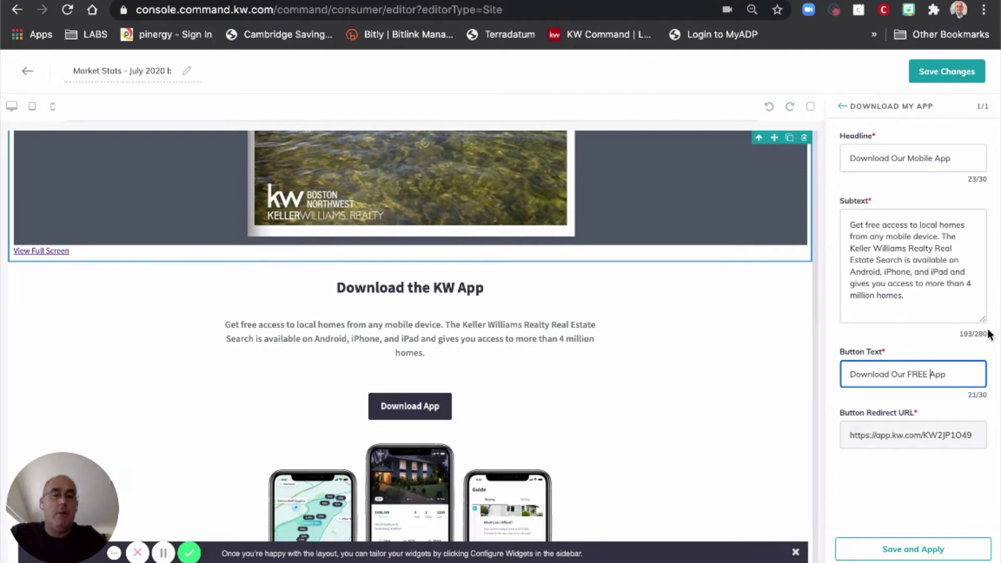
click(911, 554)
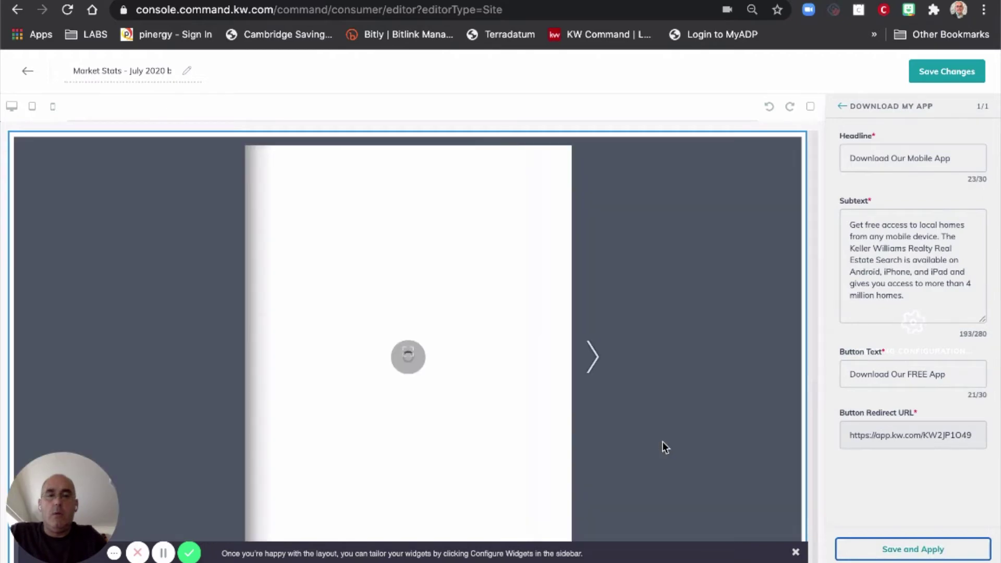
scroll(662, 444, down, 5)
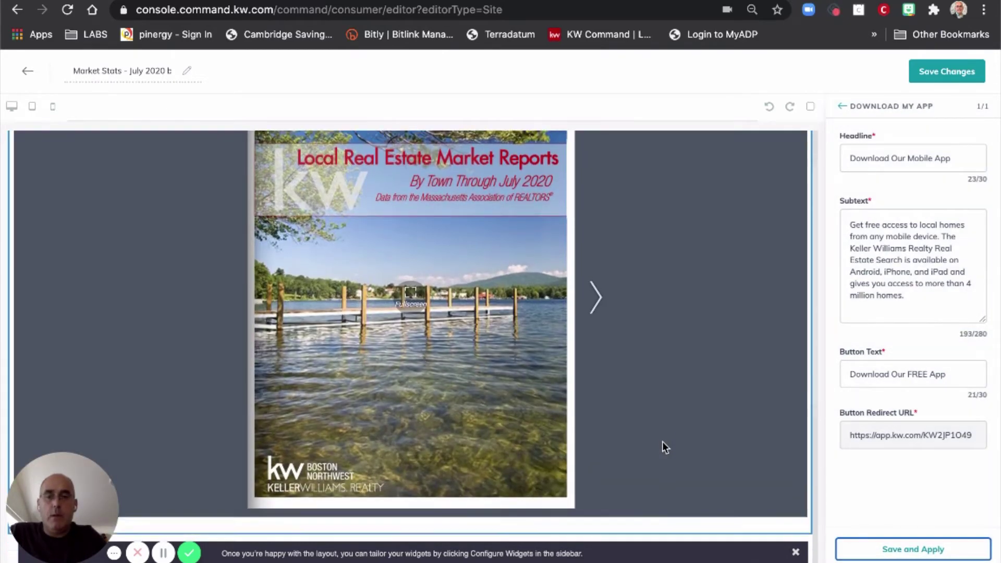
scroll(631, 372, up, 5)
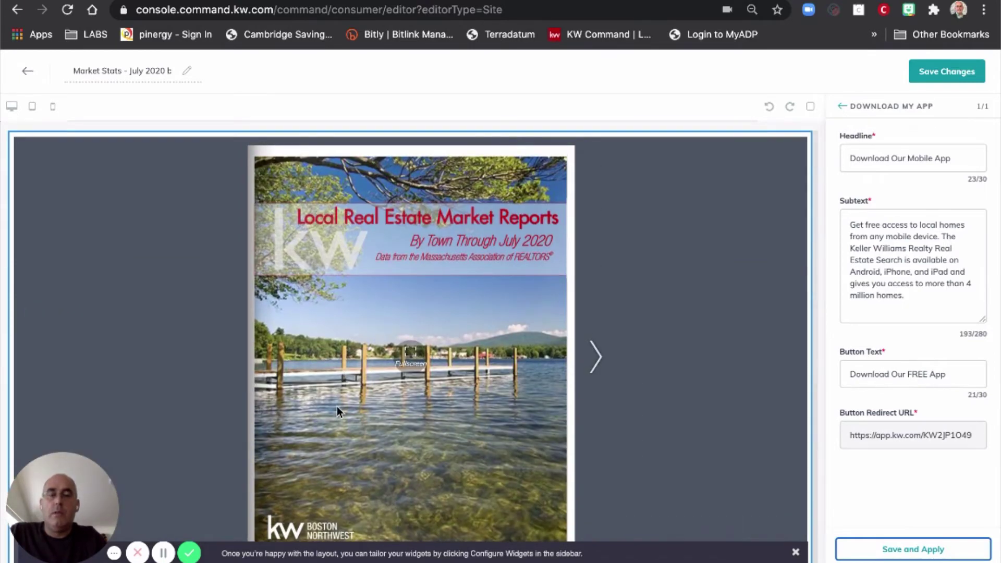
Review the report and Download Our Mobile App section, save the page changes and publish it as an agent site.
scroll(337, 410, down, 3)
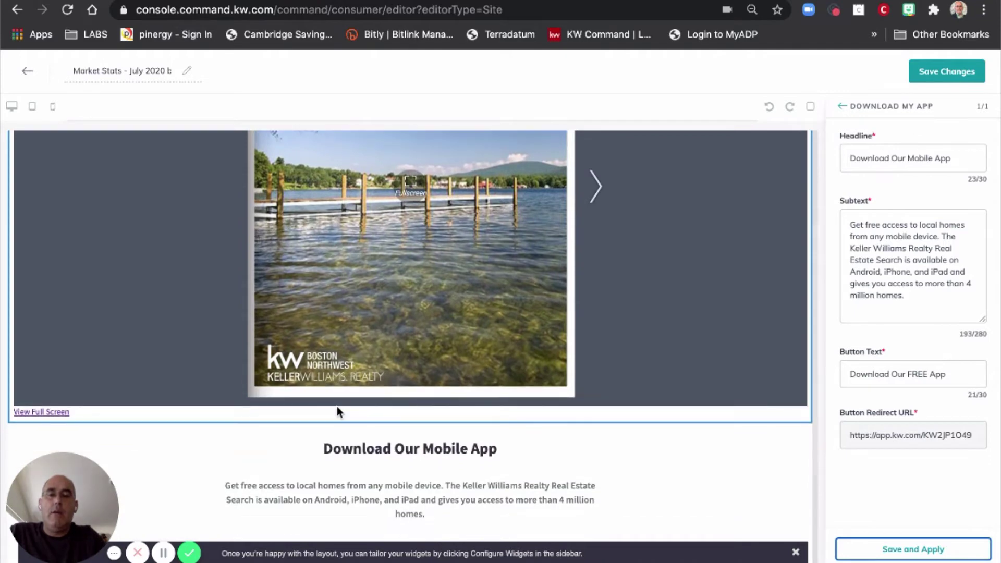
scroll(337, 407, down, 2)
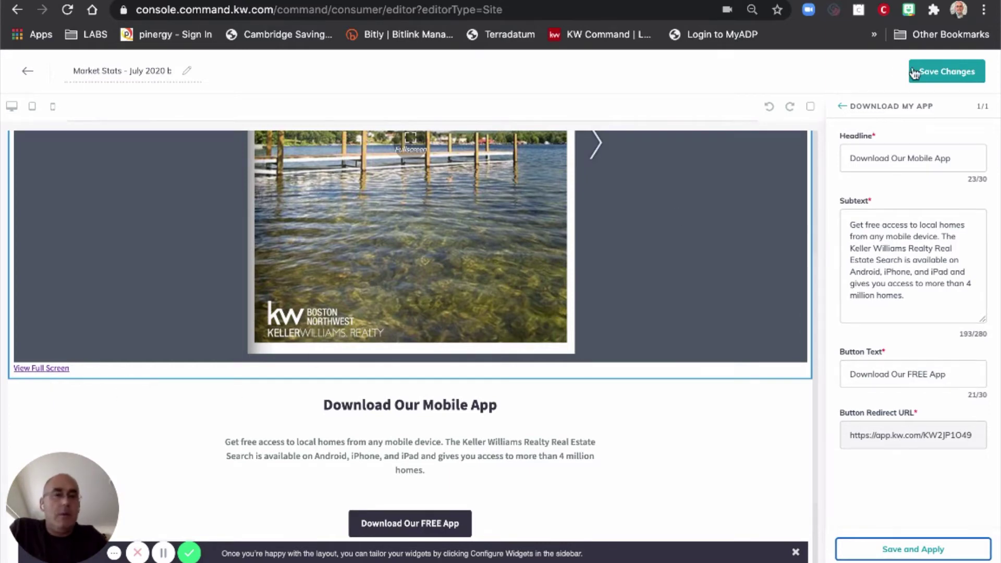
click(948, 76)
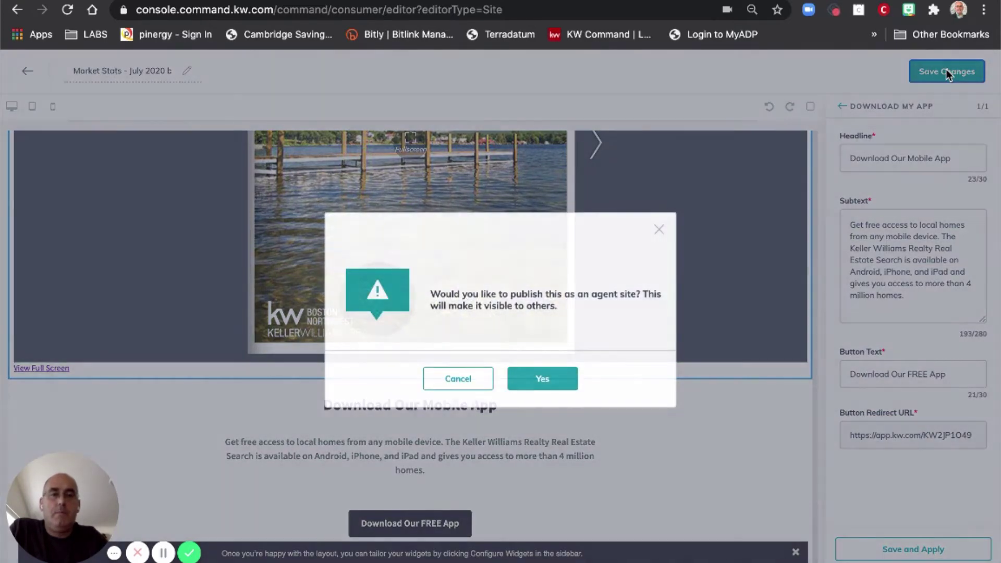
click(537, 378)
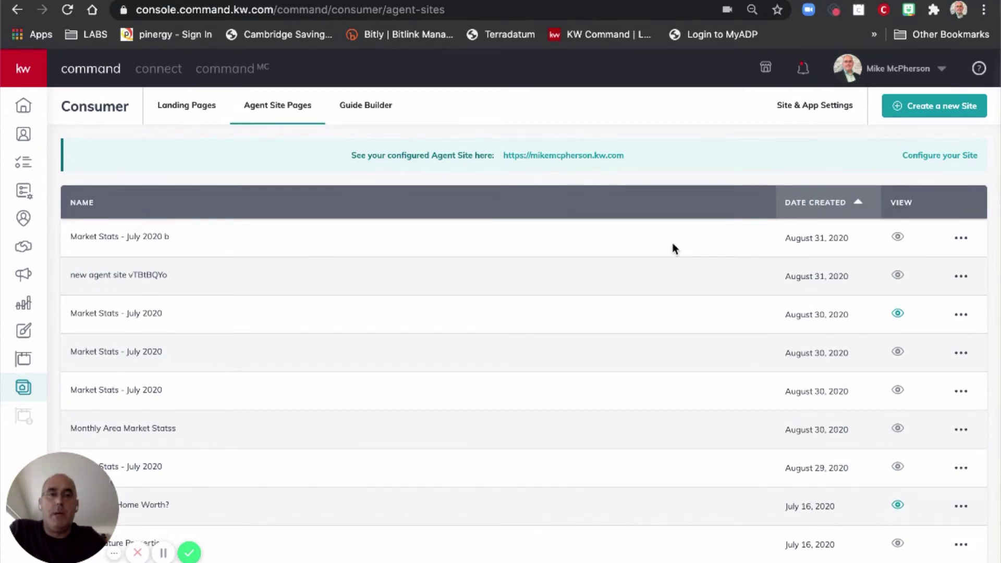
In the site settings, add a new site page linked to "Market Stats - July 2020 b".
click(822, 106)
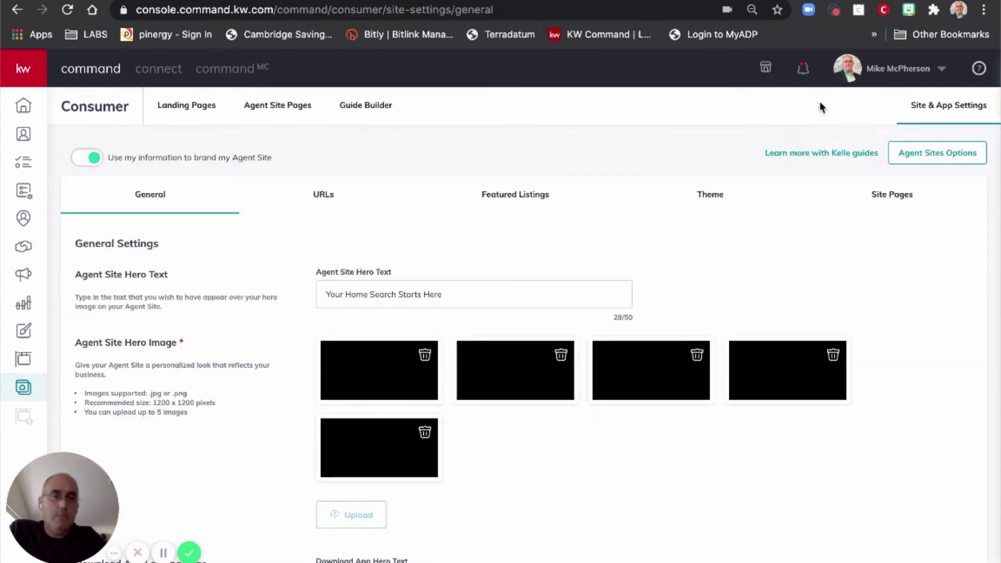
click(901, 200)
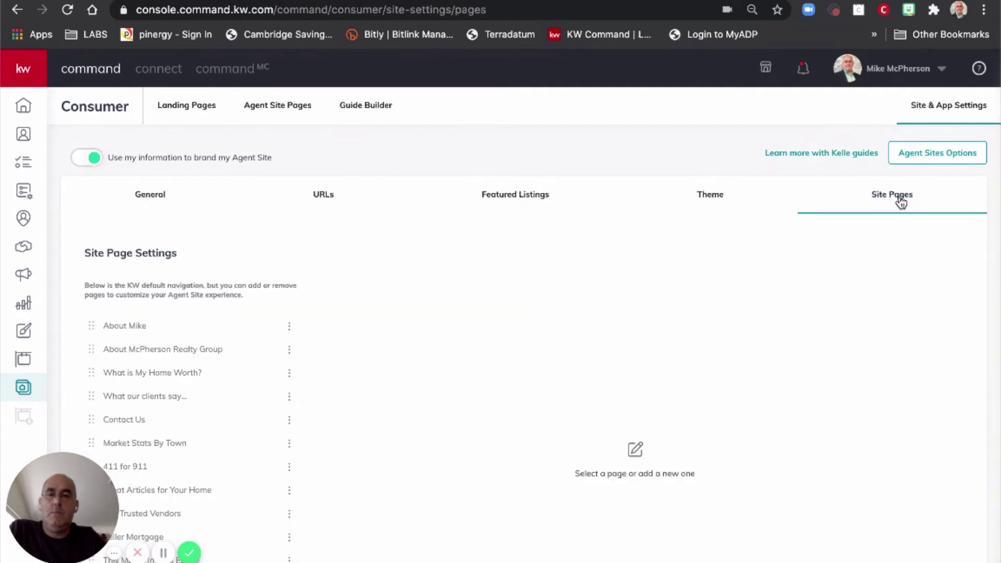
scroll(257, 352, down, 2)
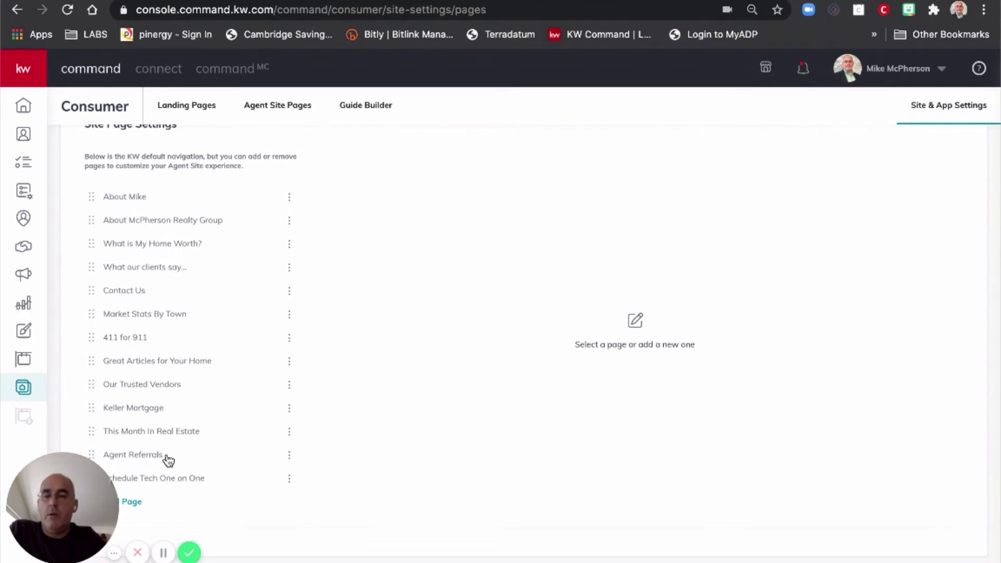
click(138, 505)
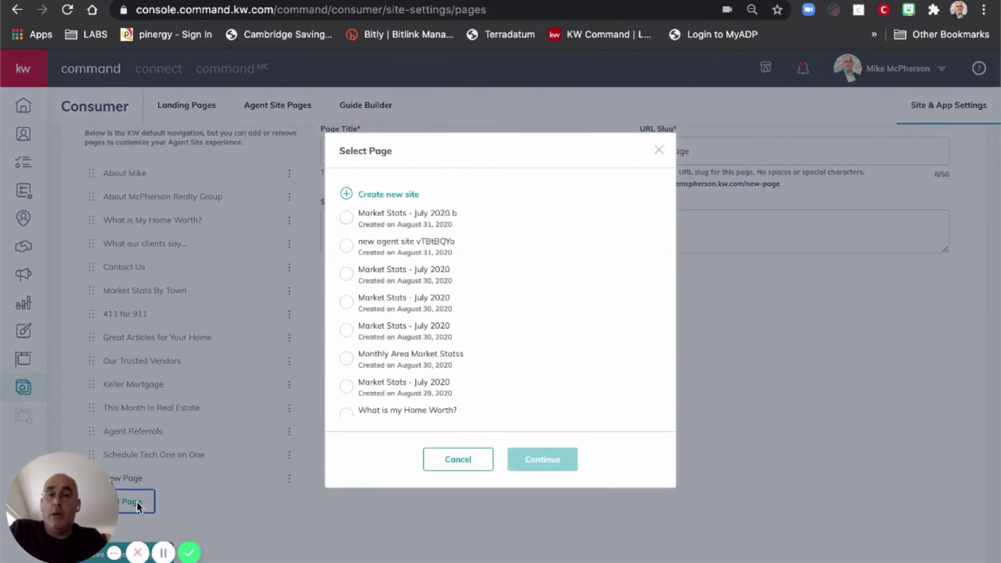
click(347, 218)
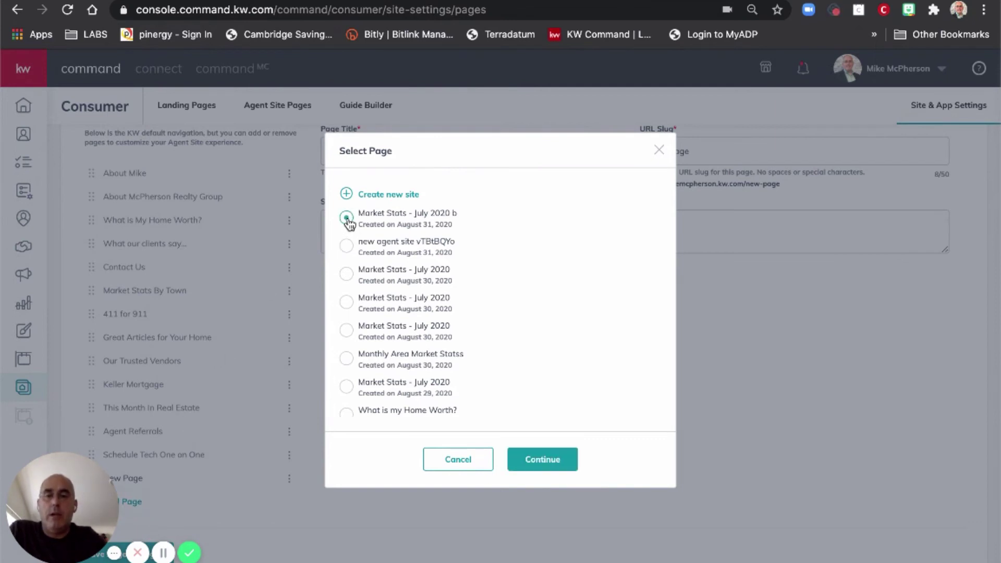
click(539, 461)
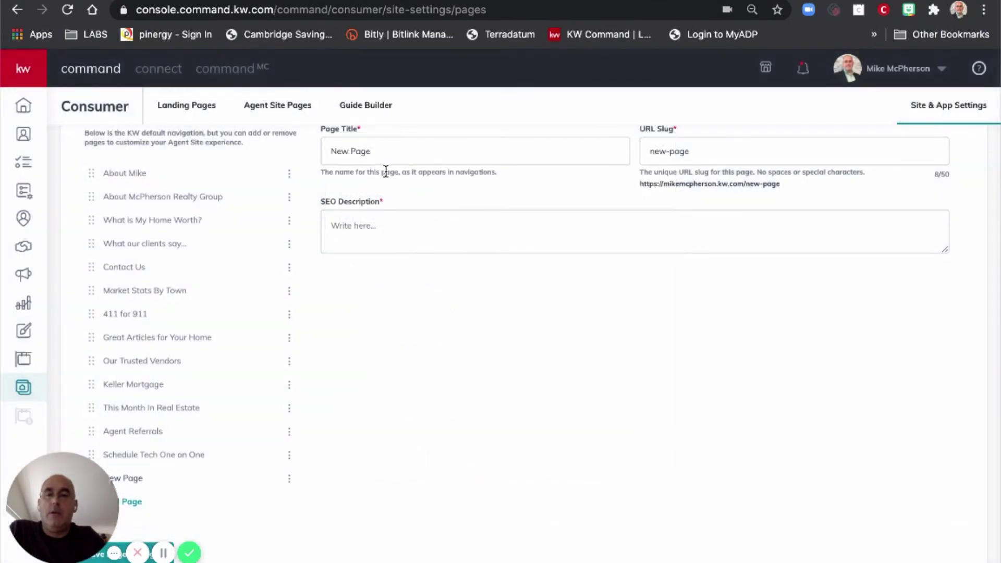
Set the new page's title to "Local Area Market Stats".
scroll(386, 171, up, 1)
drag(375, 183, 298, 186)
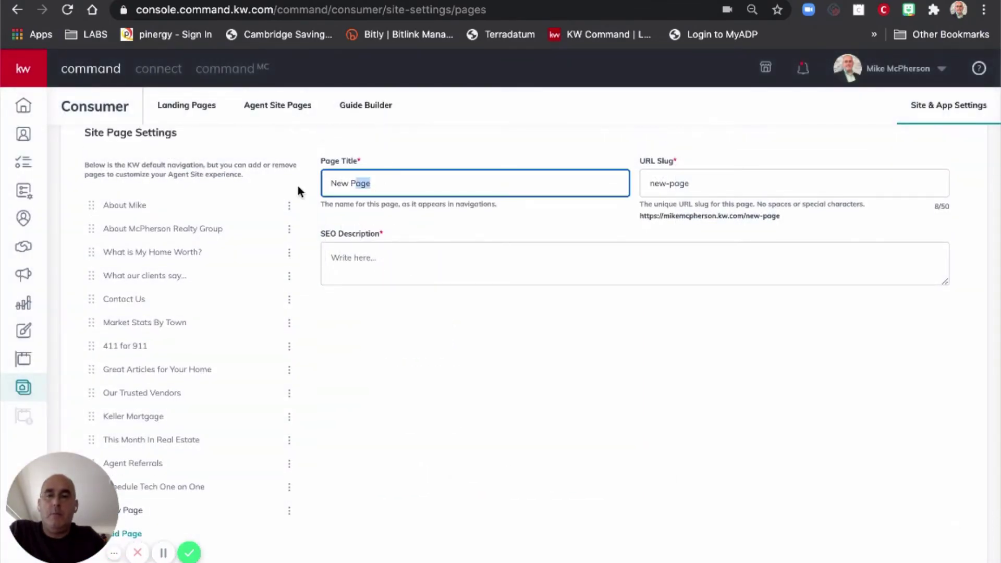
text(L)
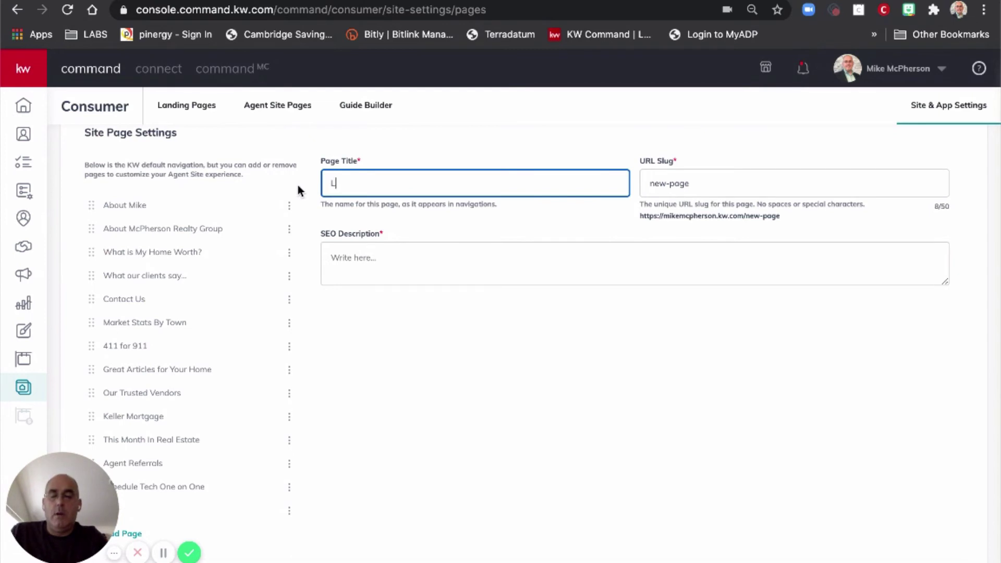
text(ocal Area)
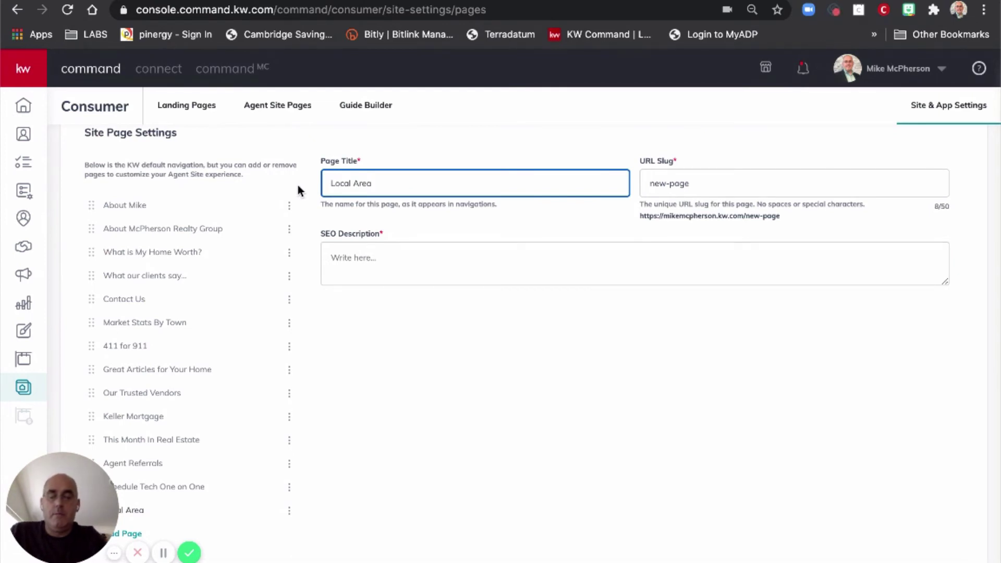
text( Market Stats)
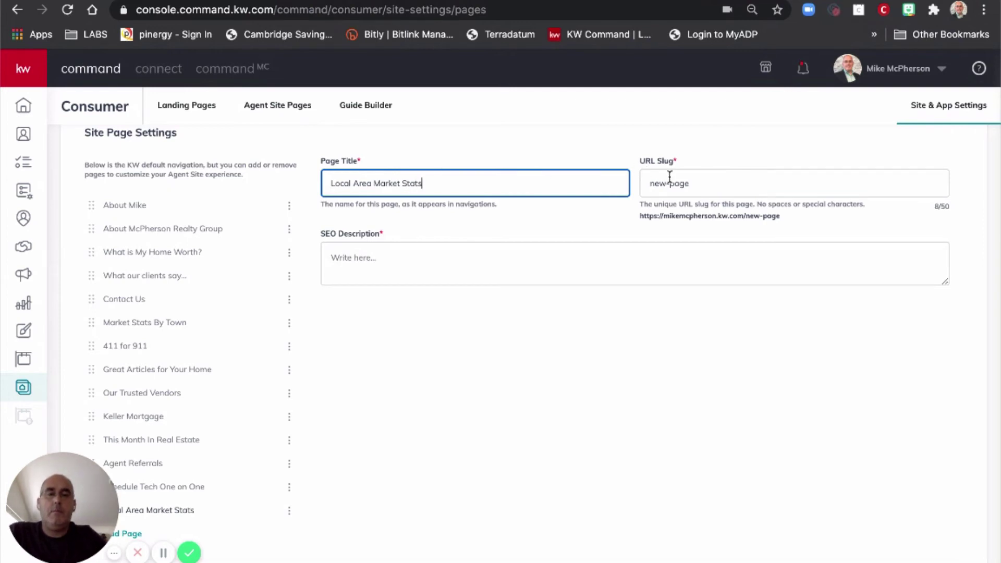
Replace the new page's URL slug with "market-stats".
click(692, 183)
drag(692, 183, 644, 183)
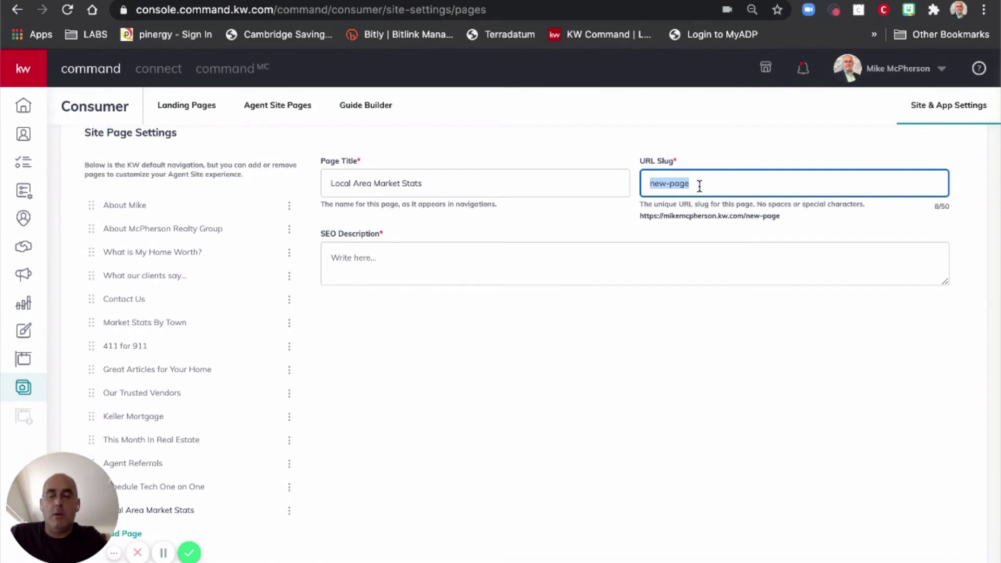
text(market)
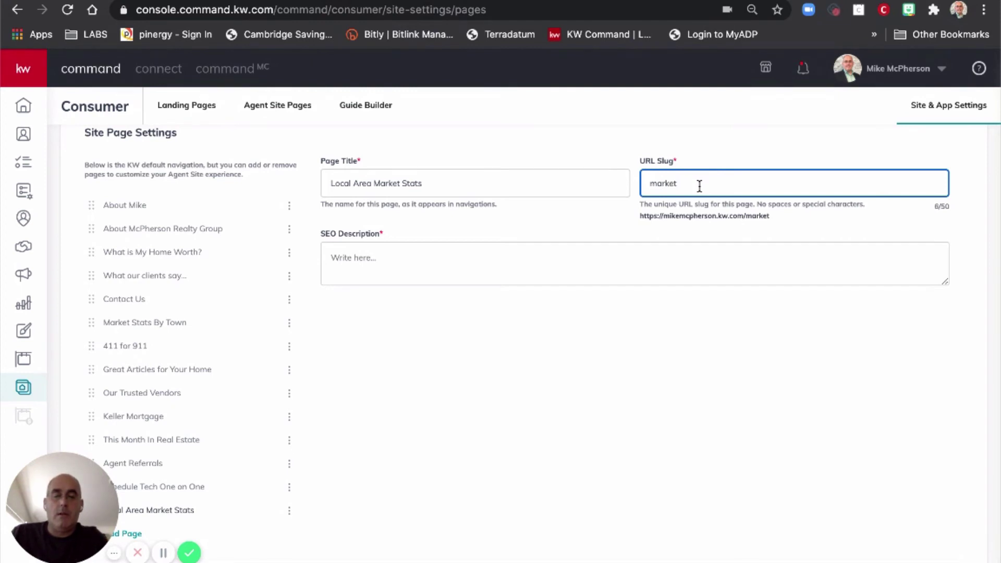
text(-stats)
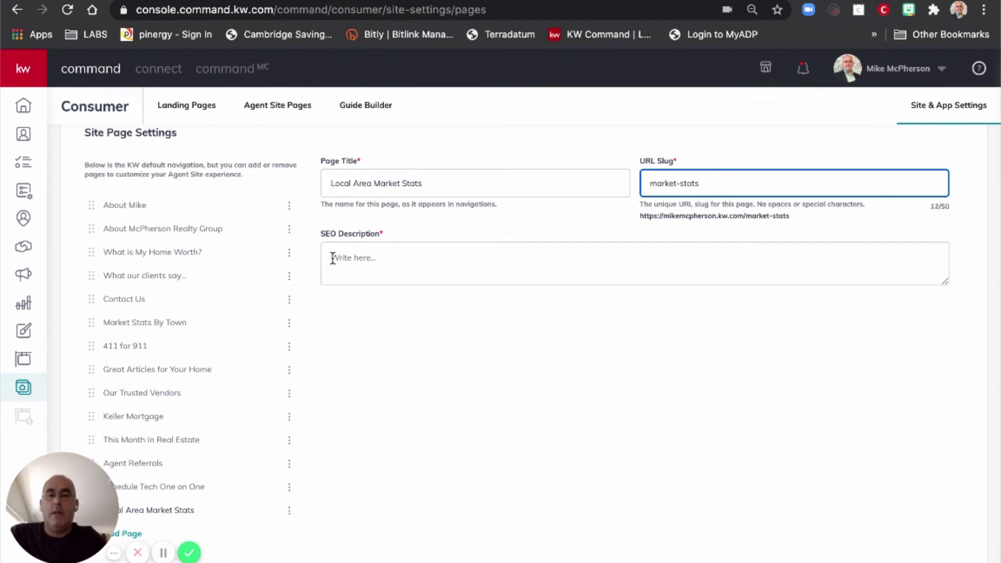
Set the SEO description to "View the latest local area real estate stats as provided by the Massachusetts Association of Realtors.".
click(348, 258)
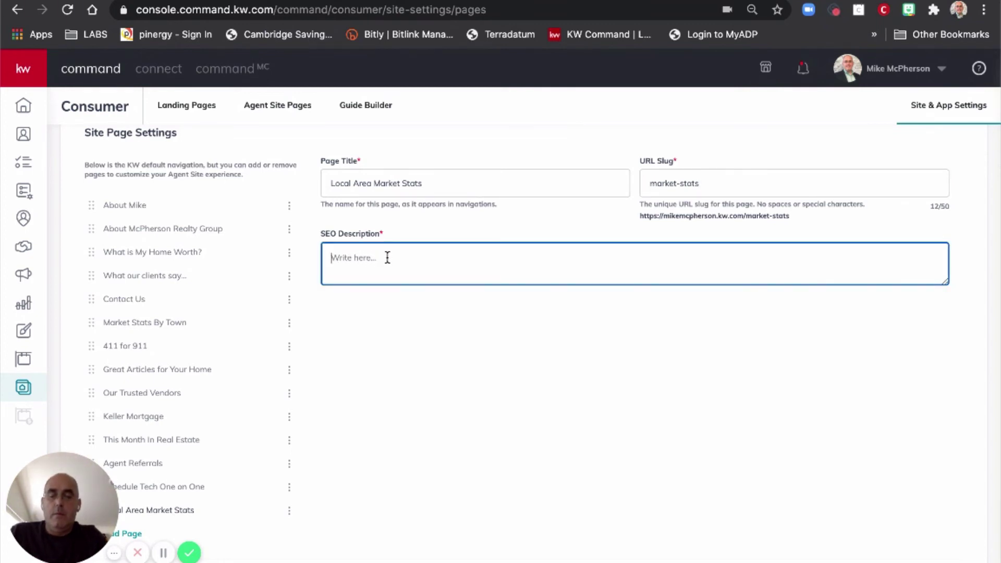
text(View t)
text(he latest local area real)
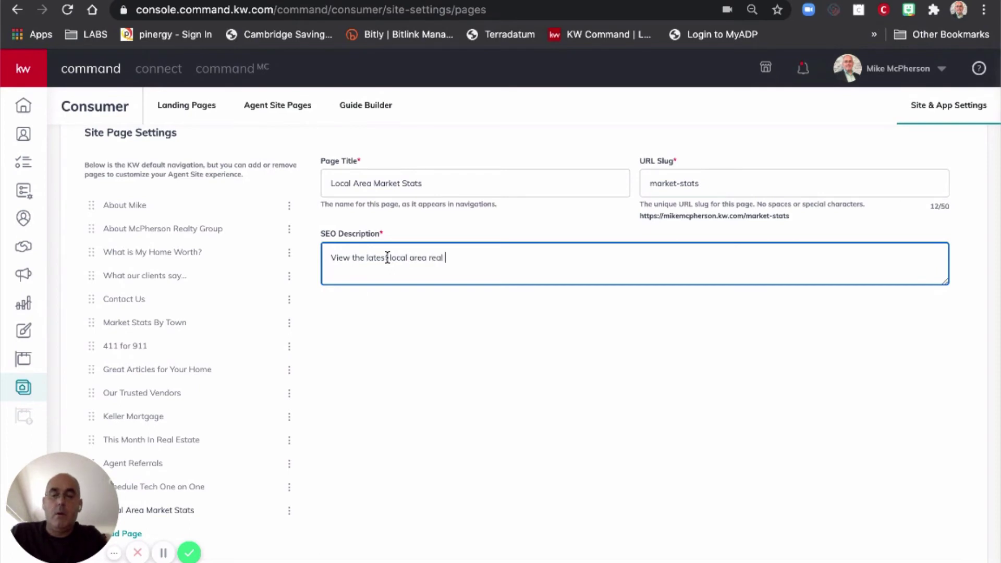
text(estate stats as provided b)
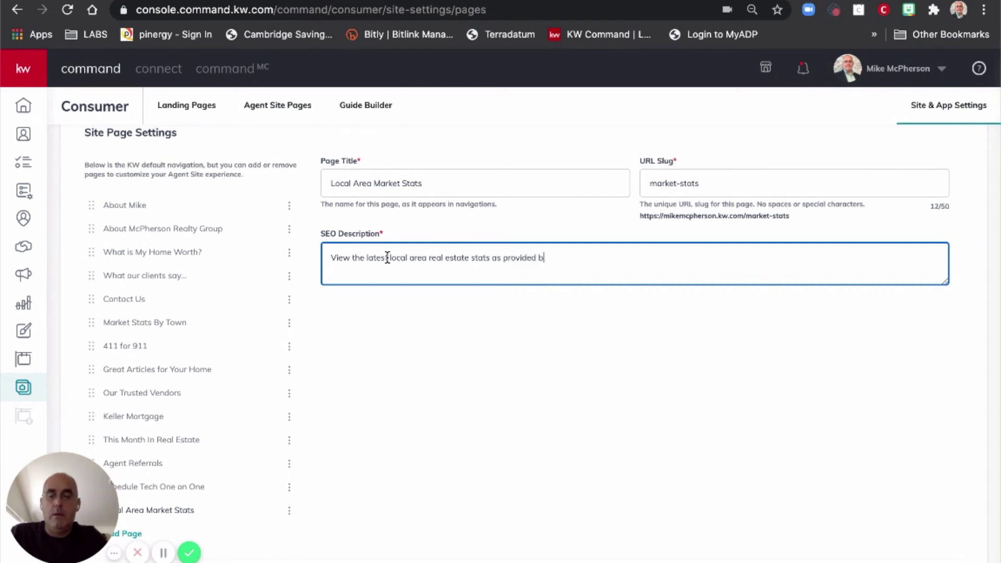
text(y the MAssa)
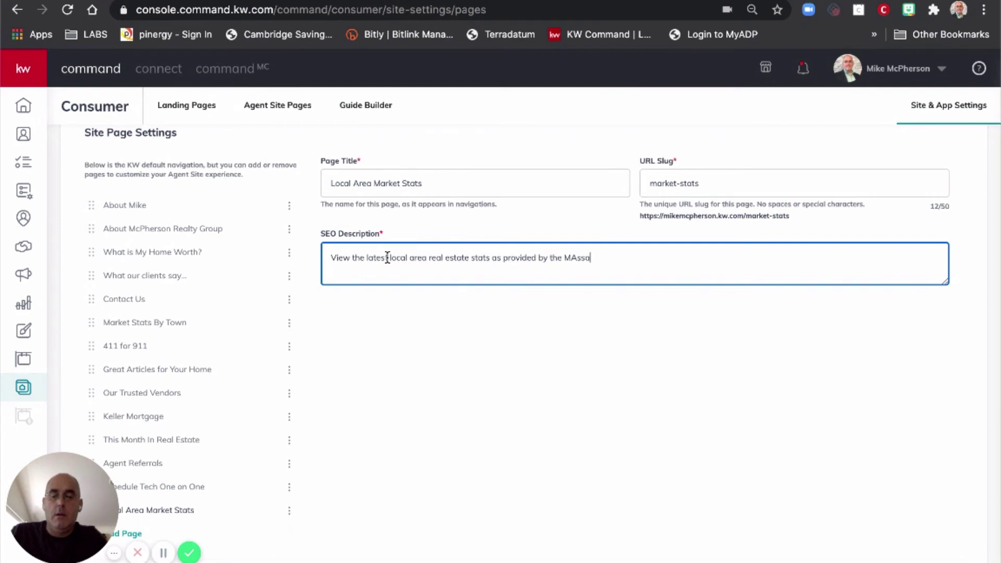
text(chusetts Association of Realtors.)
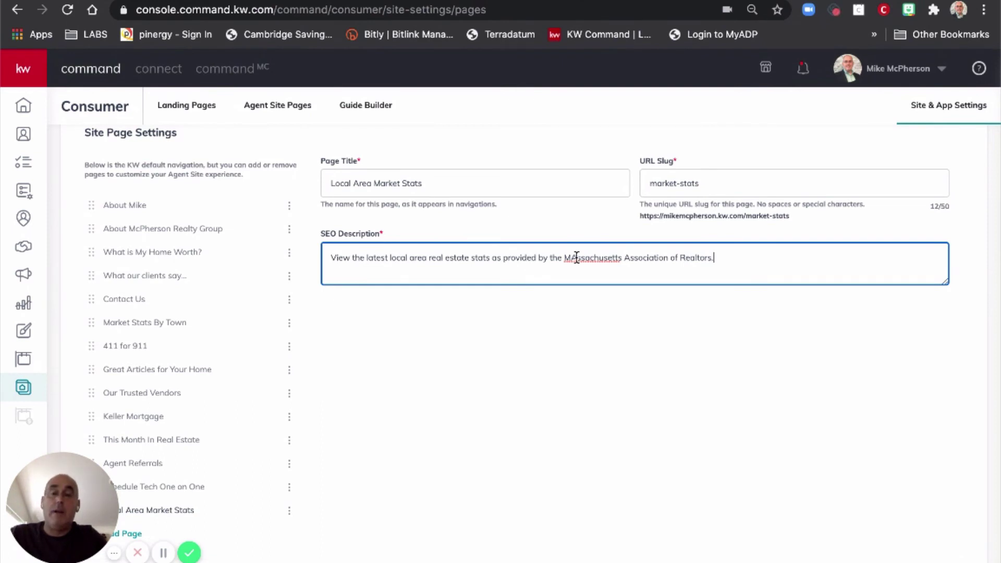
right_click(576, 257)
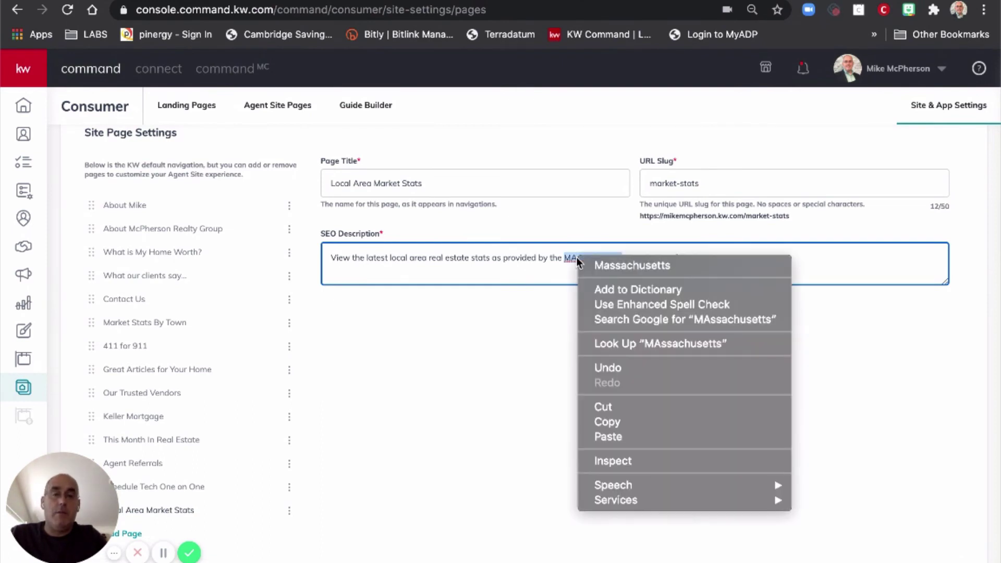
click(609, 264)
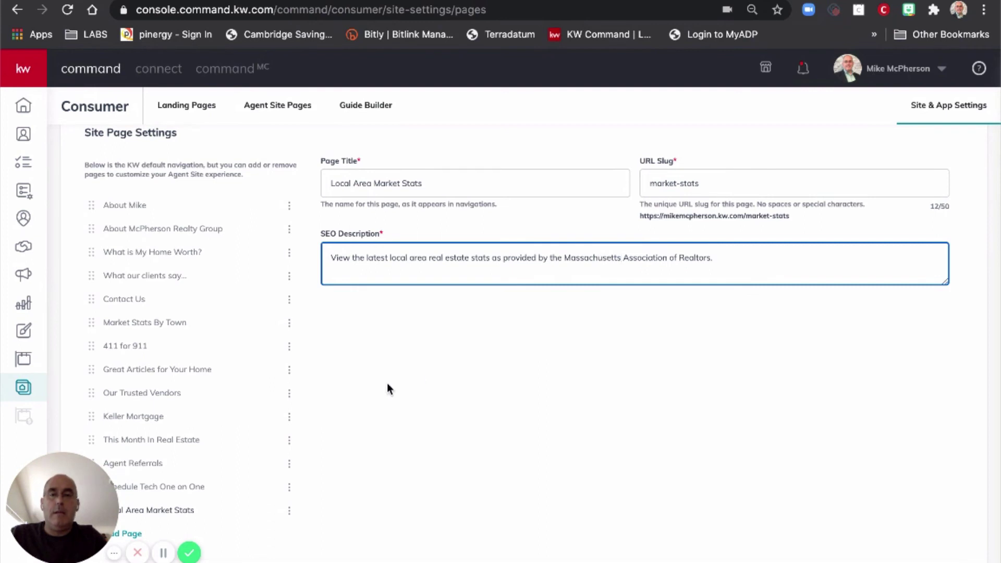
Save the site page changes with Local Area Market Stats as the last page in the list.
scroll(387, 382, down, 2)
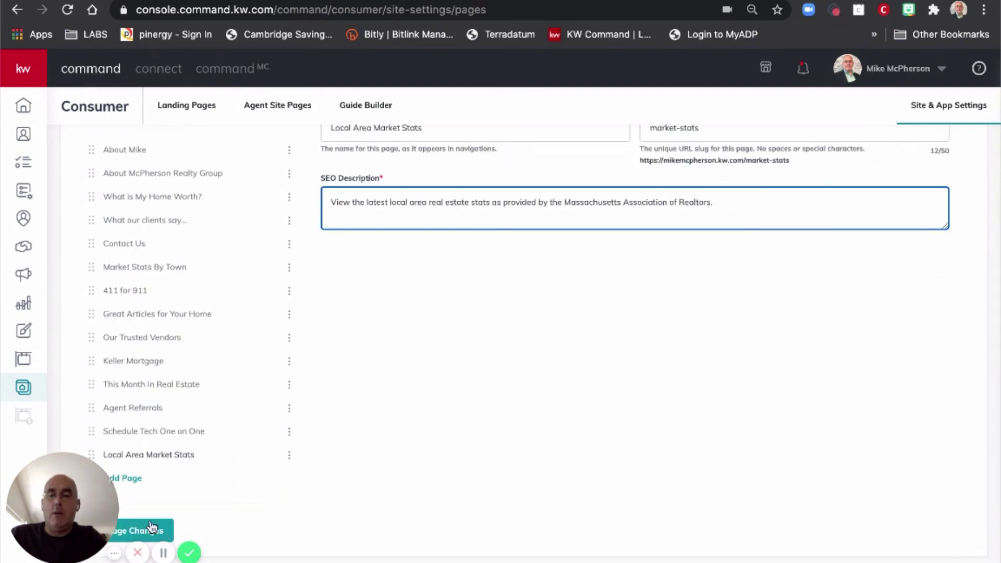
click(146, 537)
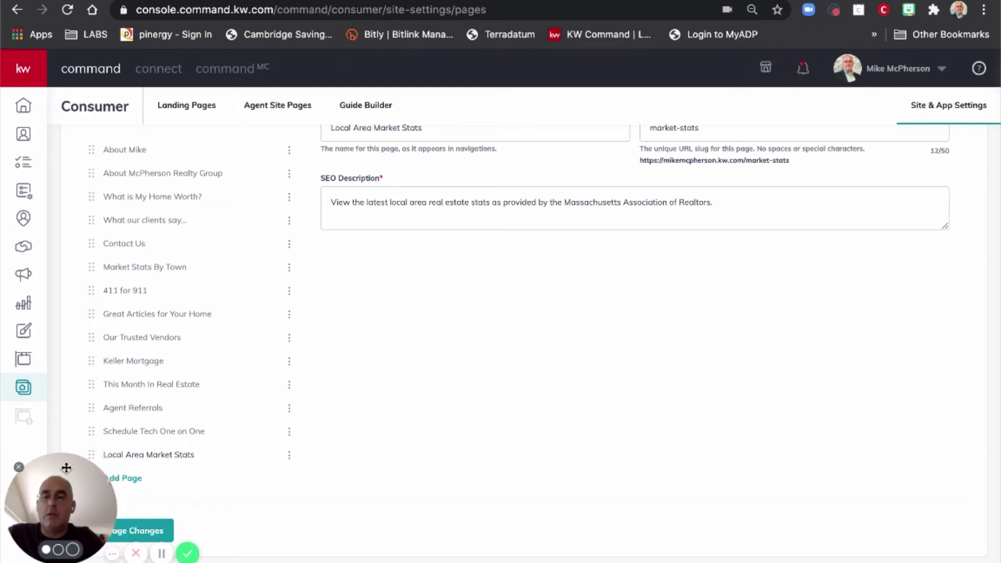
drag(238, 482, 334, 508)
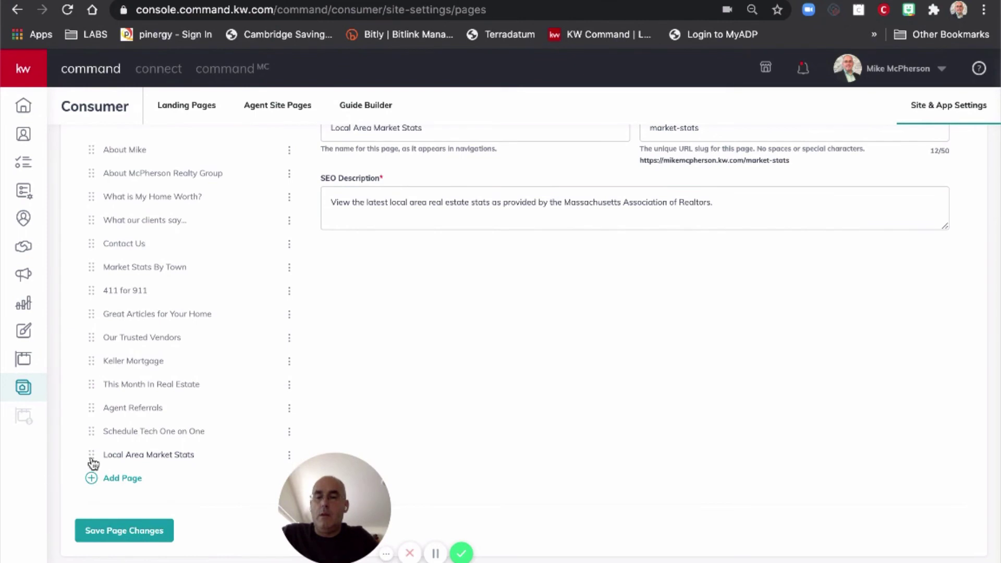
mouse_move(92, 441)
mouse_down()
mouse_move(98, 205)
mouse_move(89, 458)
mouse_move(90, 449)
mouse_up()
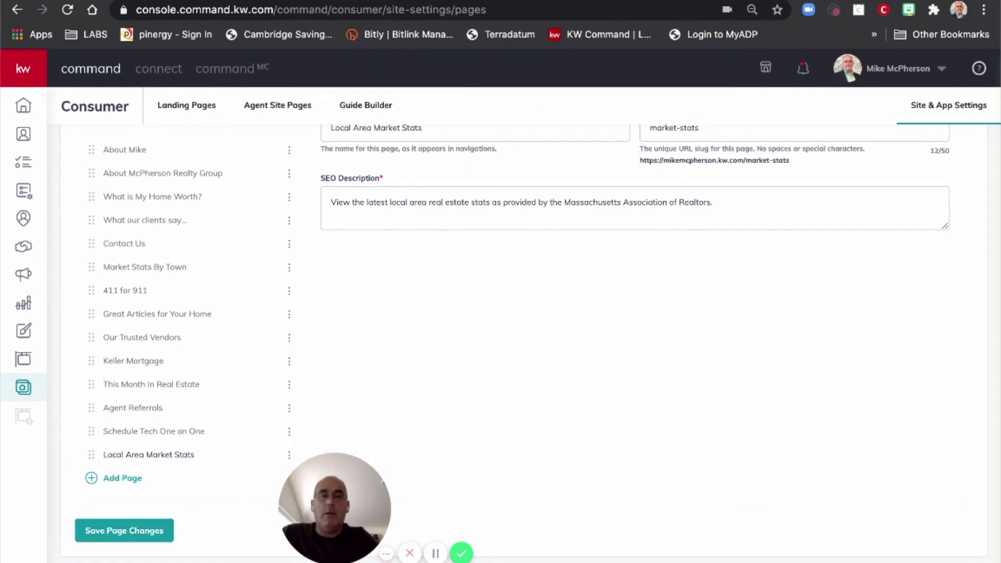
Load the agent's public KW site in a new browser tab.
click(646, 0)
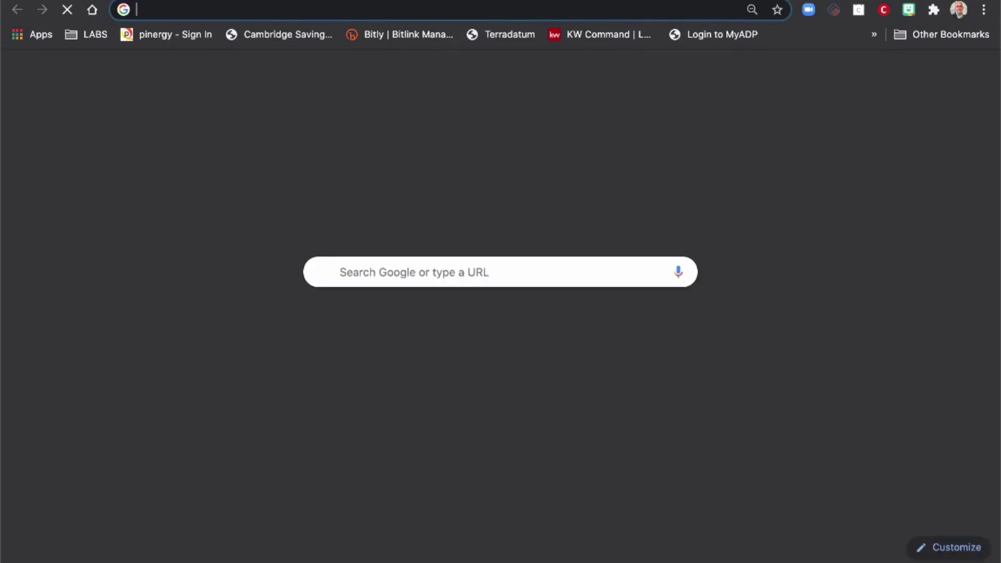
text(mikemcpherson.kw.com)
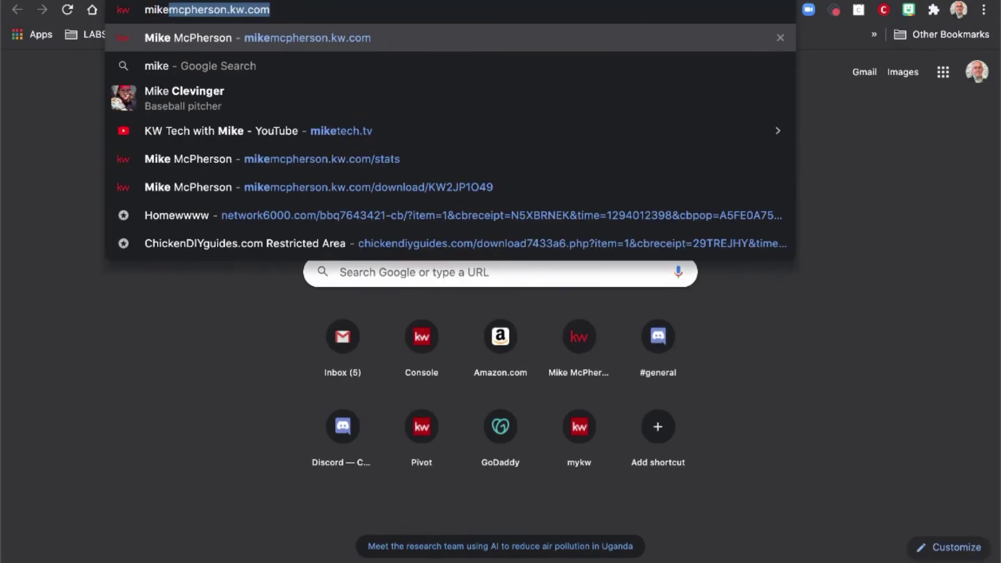
key(Return)
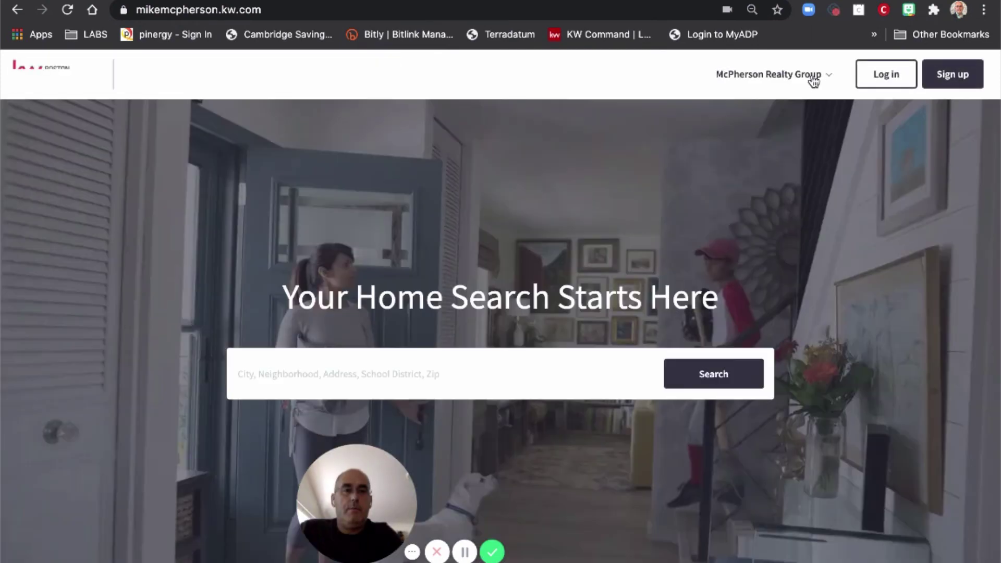
Open the site's Local Area Market Stats page and turn the embedded report past its cover.
click(814, 77)
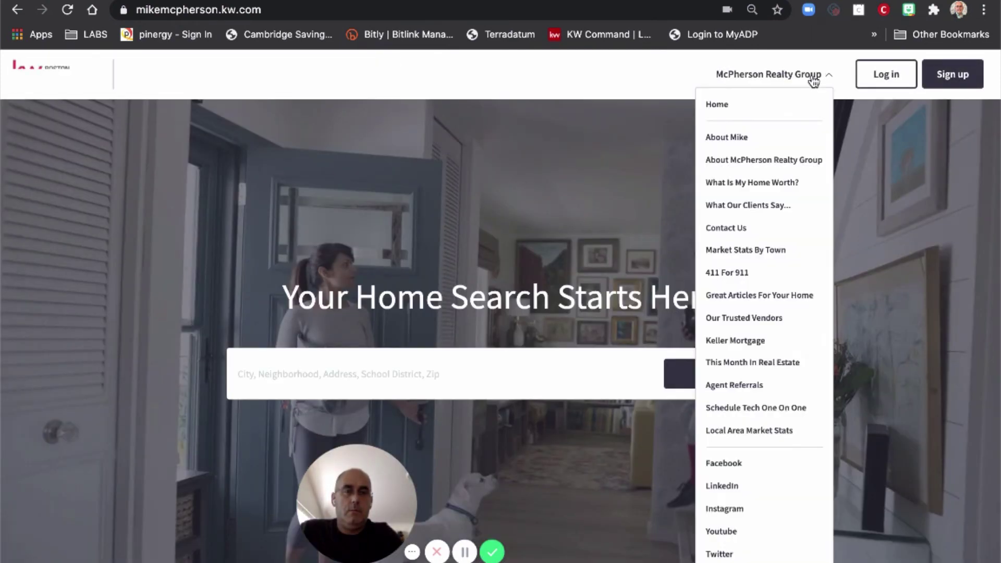
click(734, 432)
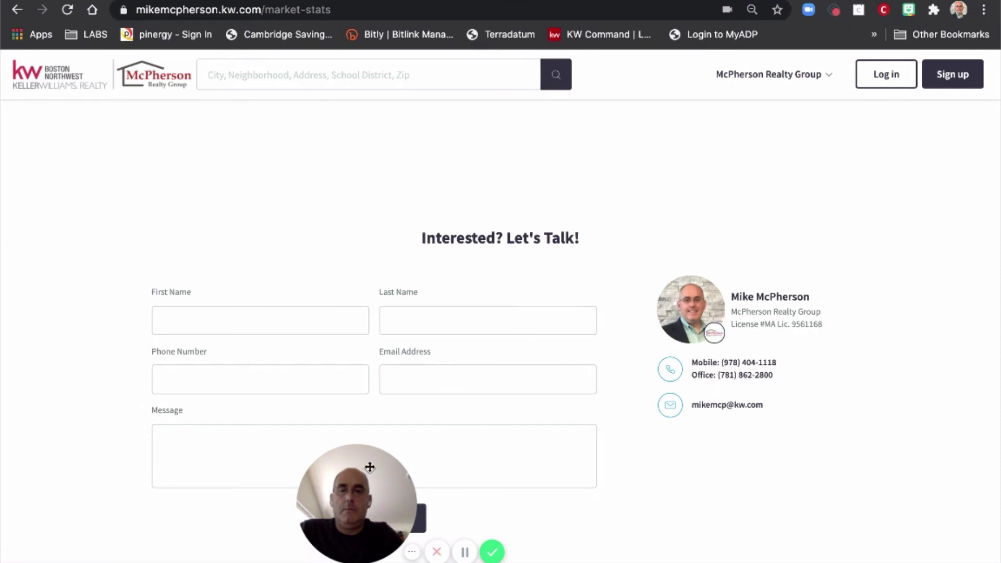
drag(96, 463, 84, 465)
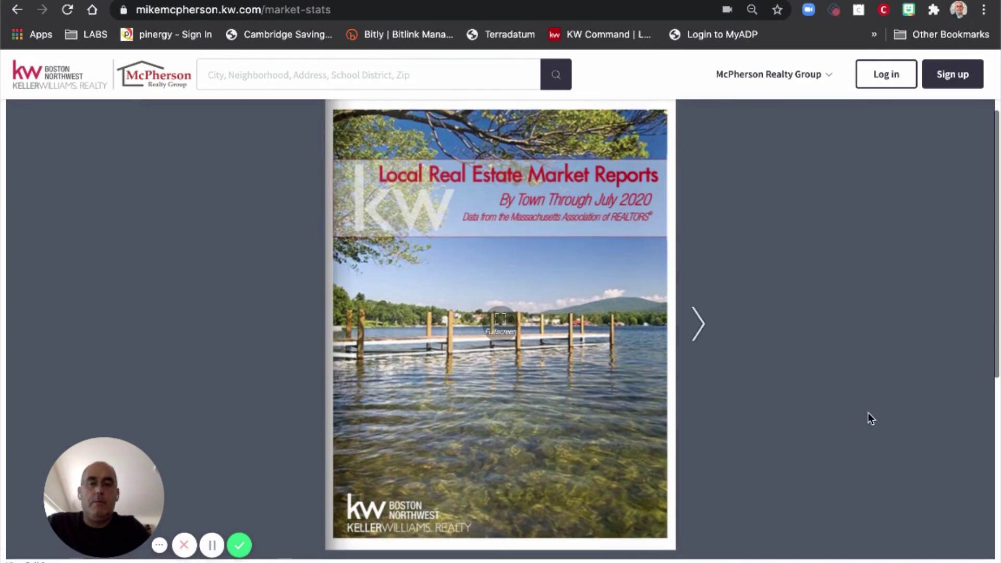
click(699, 339)
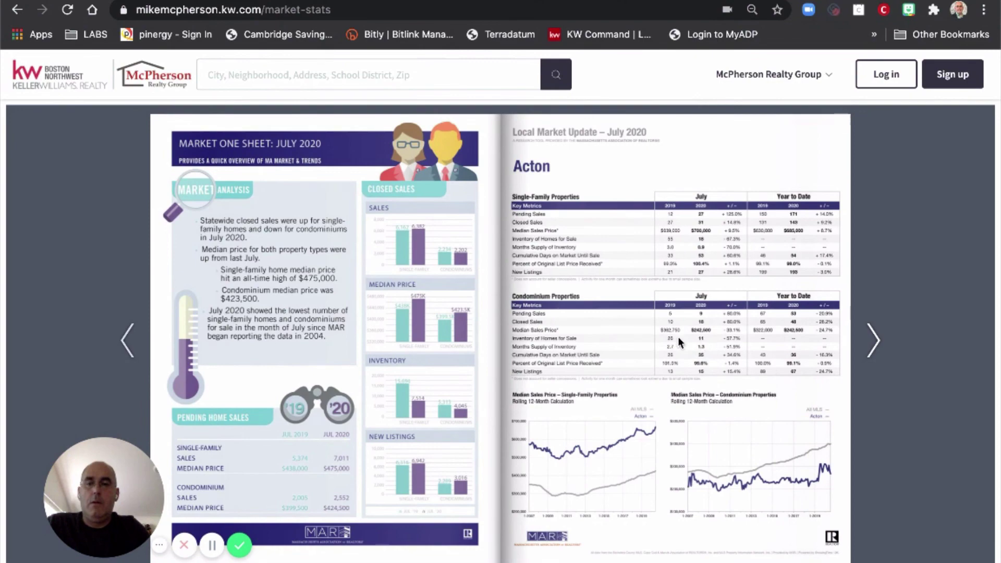
Check the embedded report's View Full Screen link by showing the report in fullscreen, and return to the market stats page.
scroll(452, 349, down, 4)
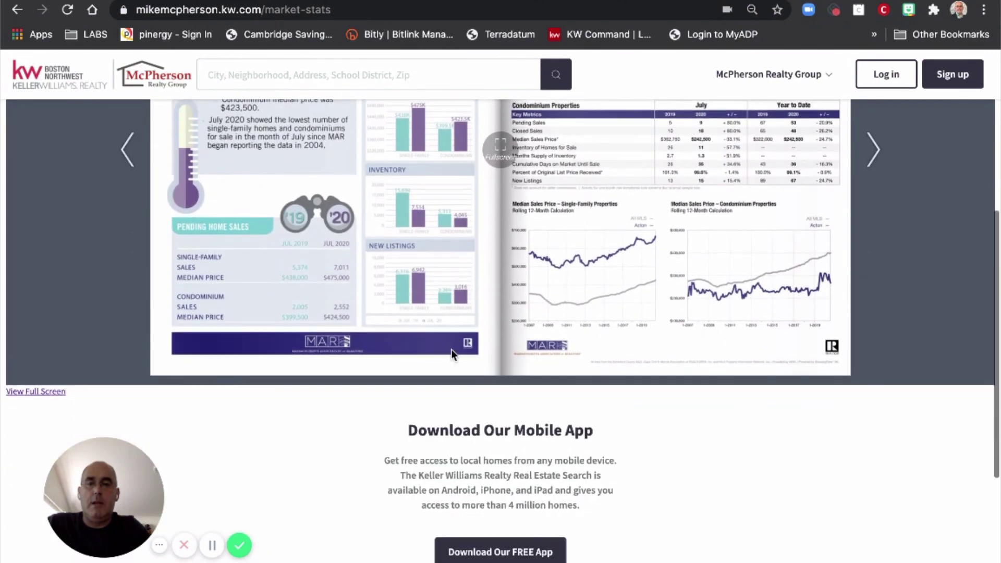
click(29, 392)
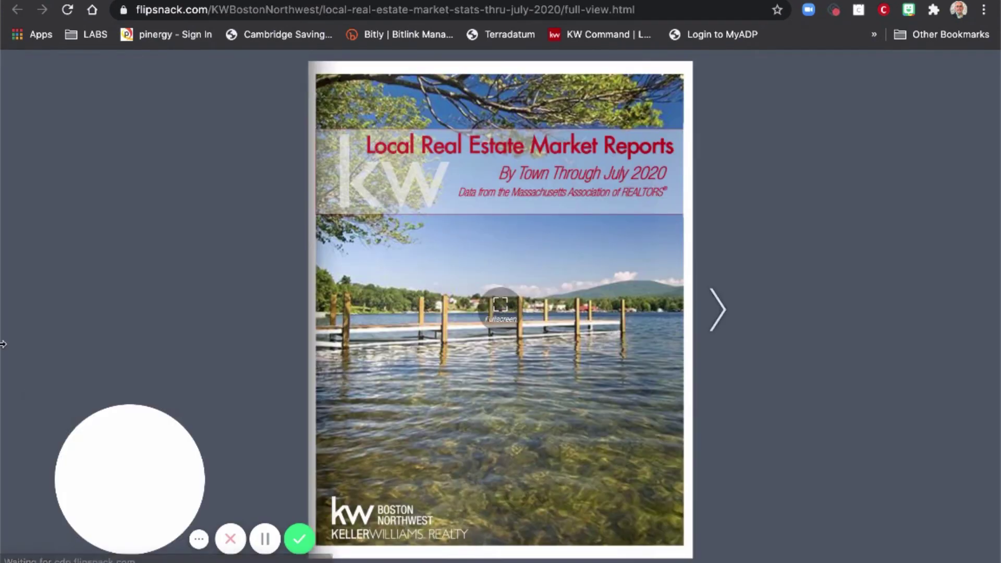
click(499, 317)
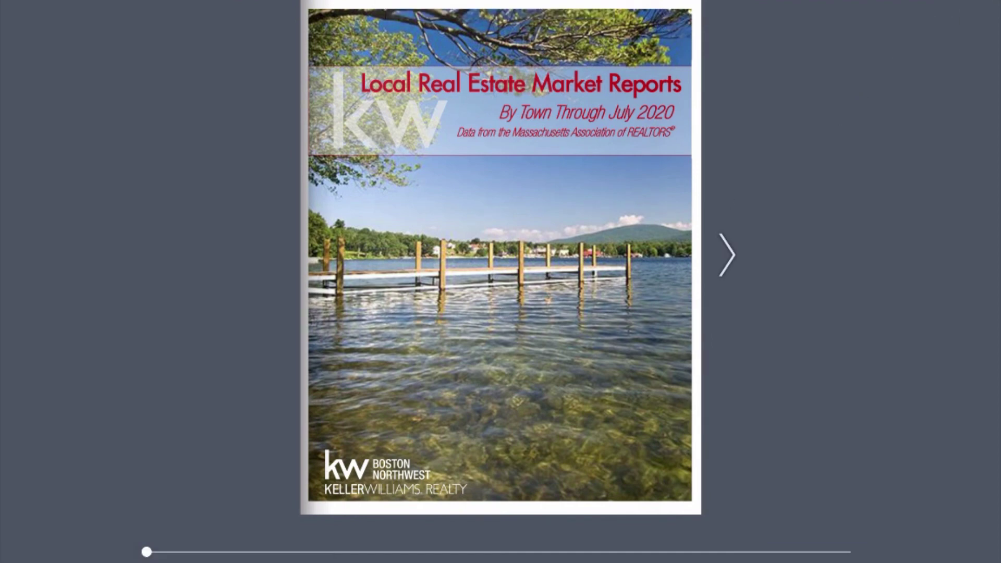
key(Escape)
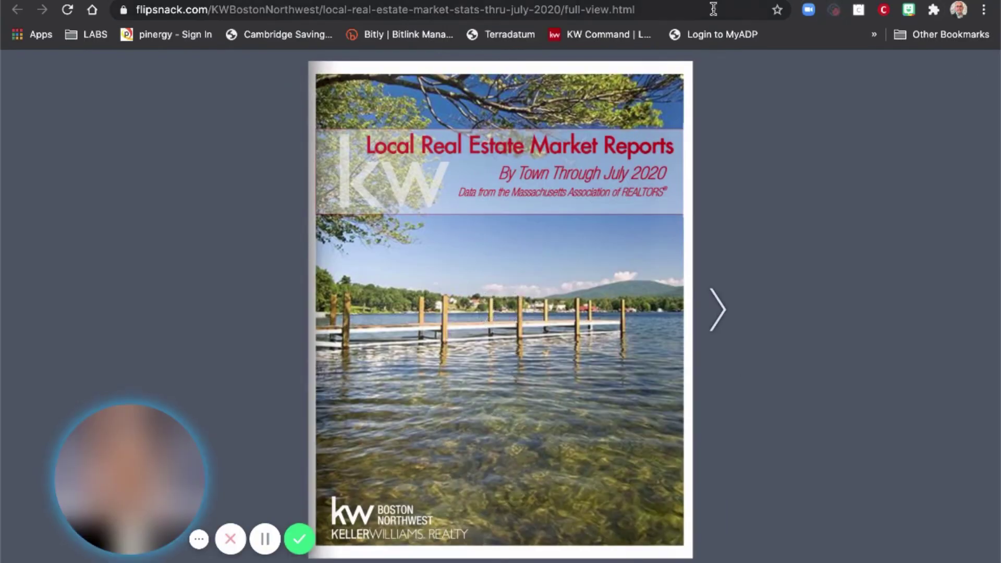
key(super+w)
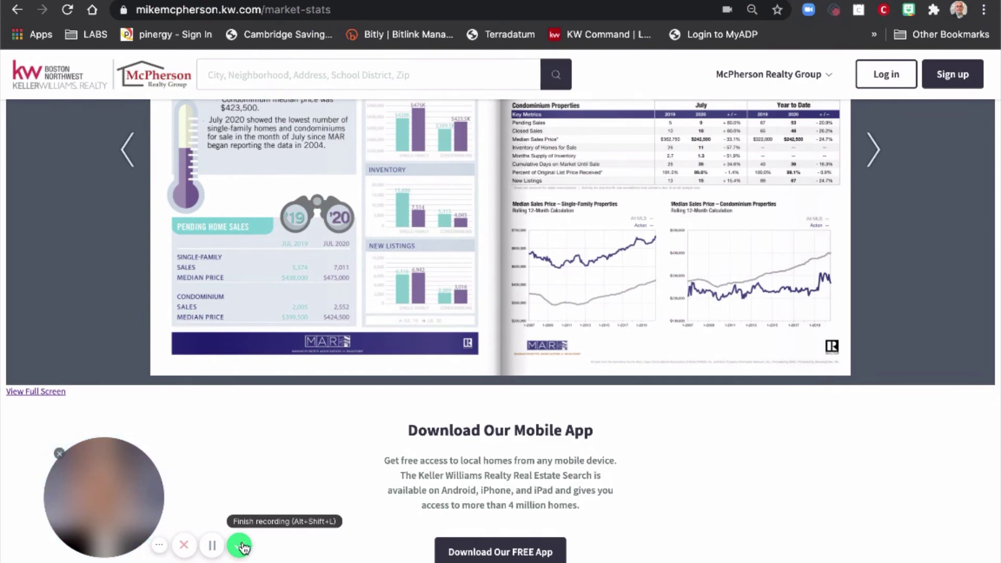
click(241, 546)
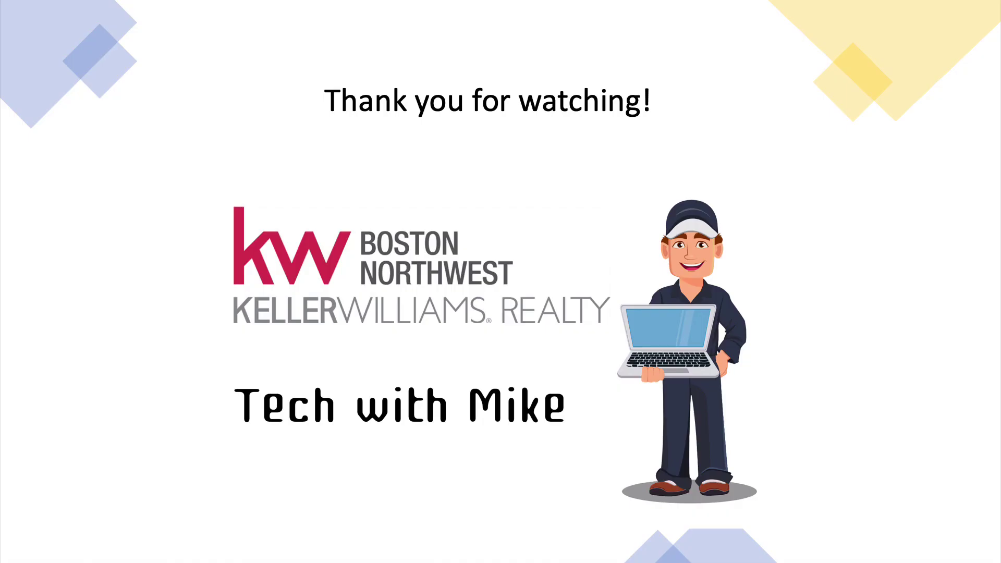